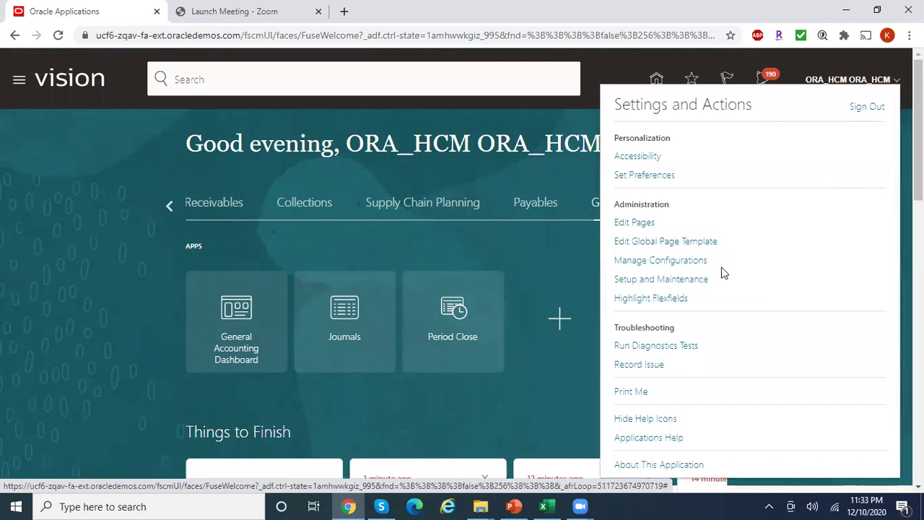
# Open Setup and Maintenance and search the tasks for "Create%Rul%Sprea%"
pyautogui.click(699, 280)
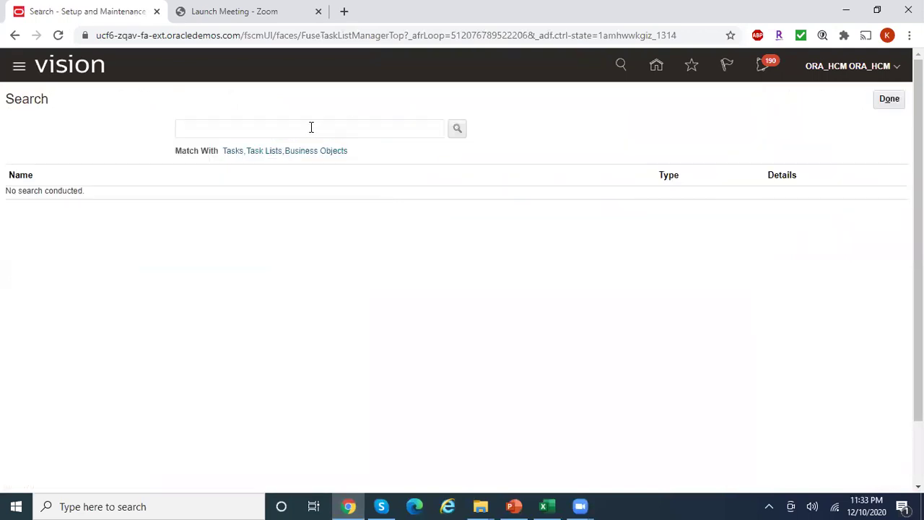
pyautogui.click(311, 128)
pyautogui.write('Cr')
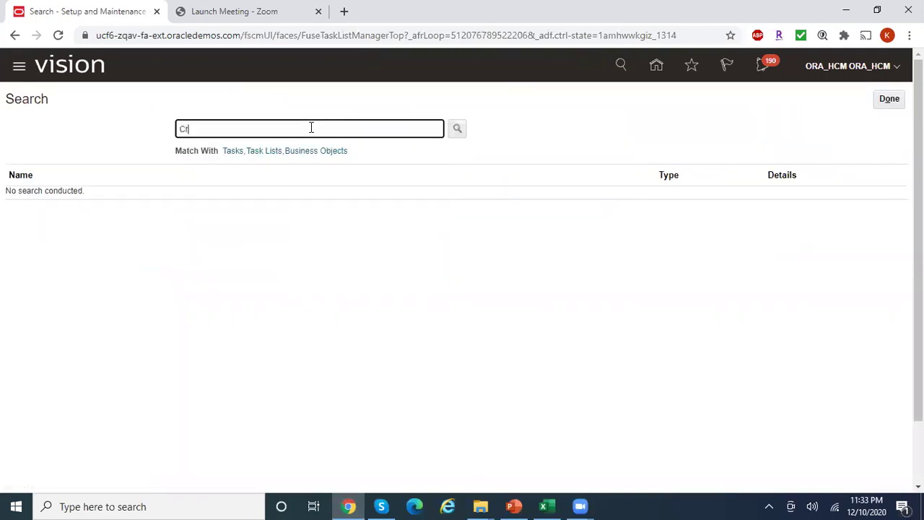
pyautogui.write('Create%Rul%Sprea%')
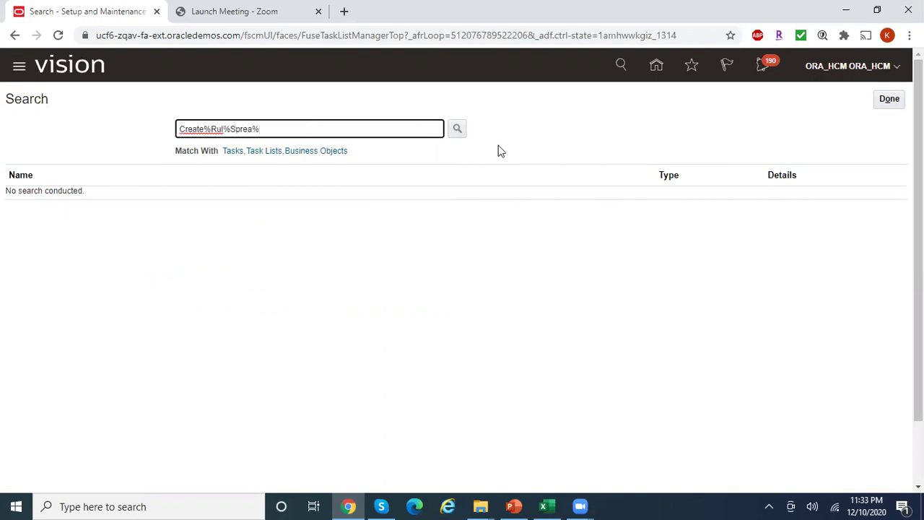
pyautogui.click(457, 129)
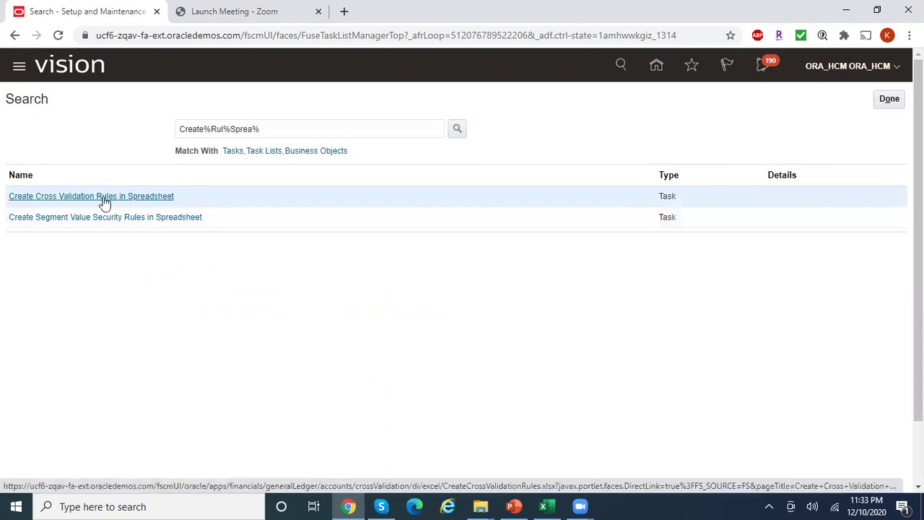
# Download the Create Cross Validation Rules in Spreadsheet template, open it in Excel for editing, and accept the connection to the application URL
pyautogui.click(128, 202)
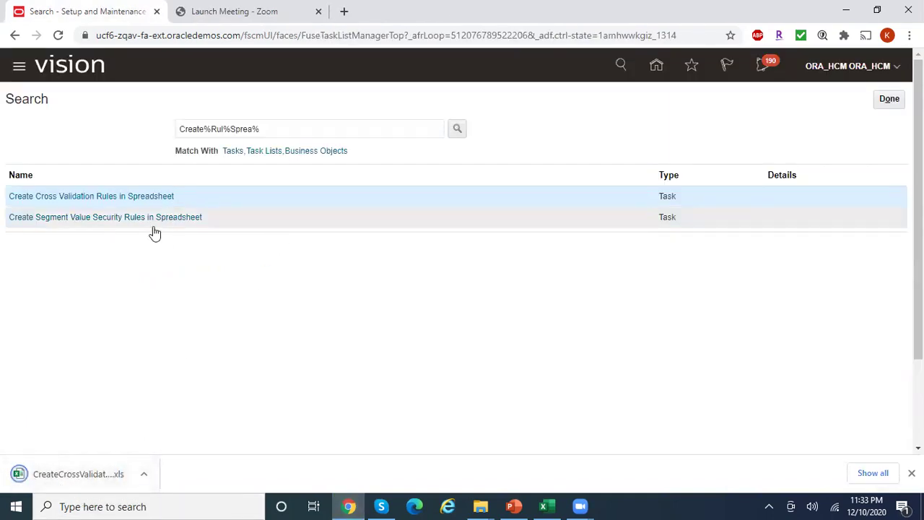
pyautogui.click(78, 475)
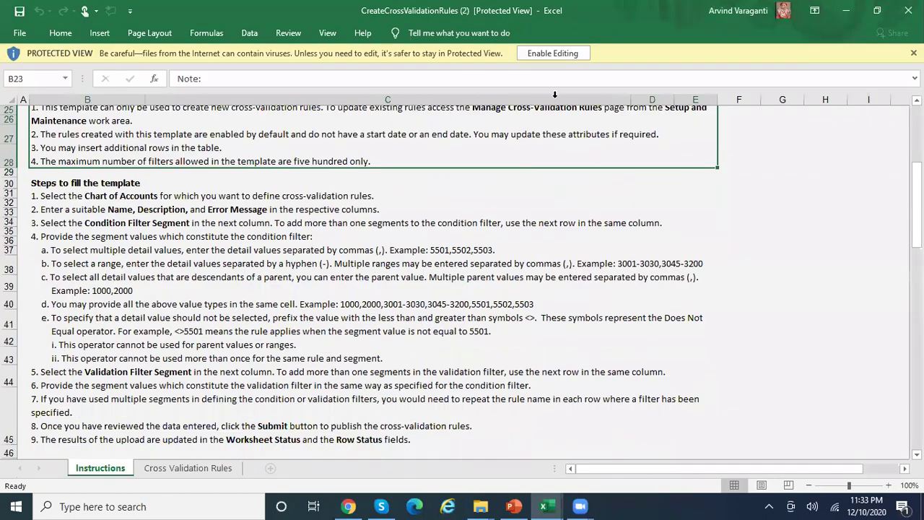
pyautogui.click(545, 55)
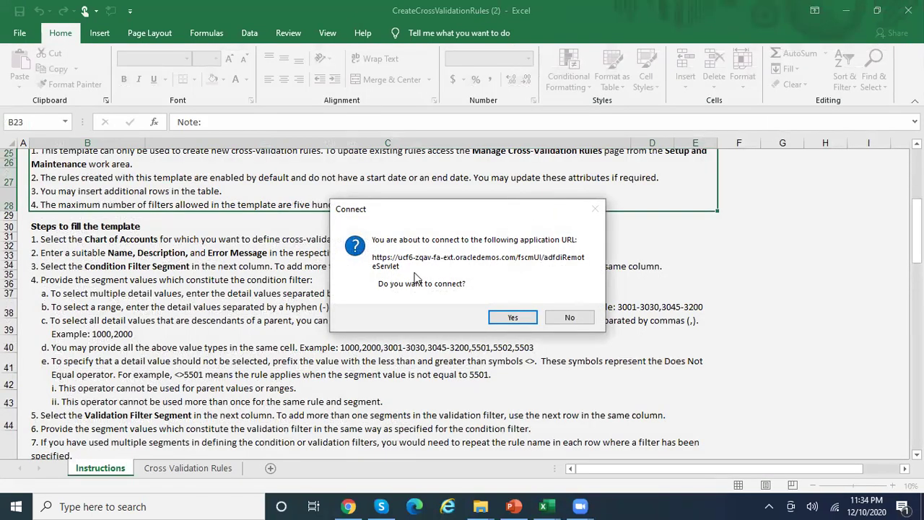
pyautogui.click(518, 321)
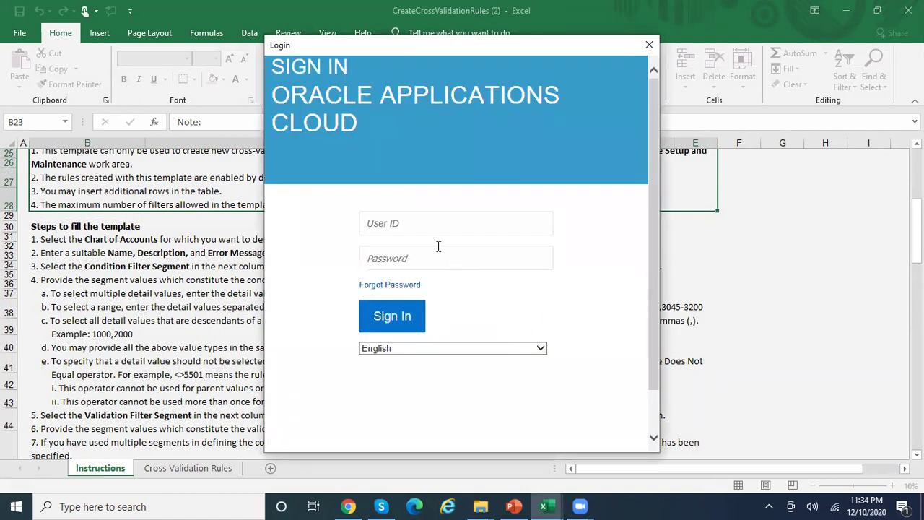
# Sign in to Oracle Applications Cloud with the user ID and the account password
pyautogui.click(412, 220)
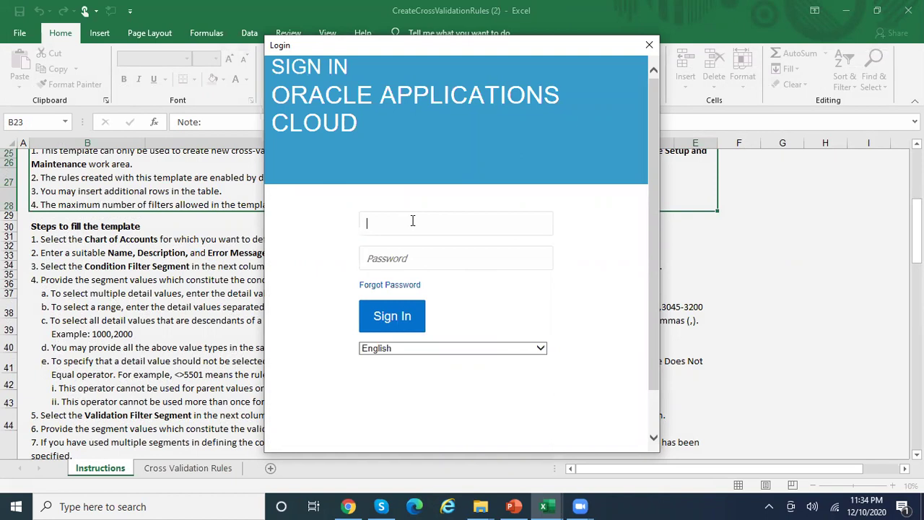
pyautogui.write('ORA_HCMORA_HCM')
pyautogui.press('Tab')
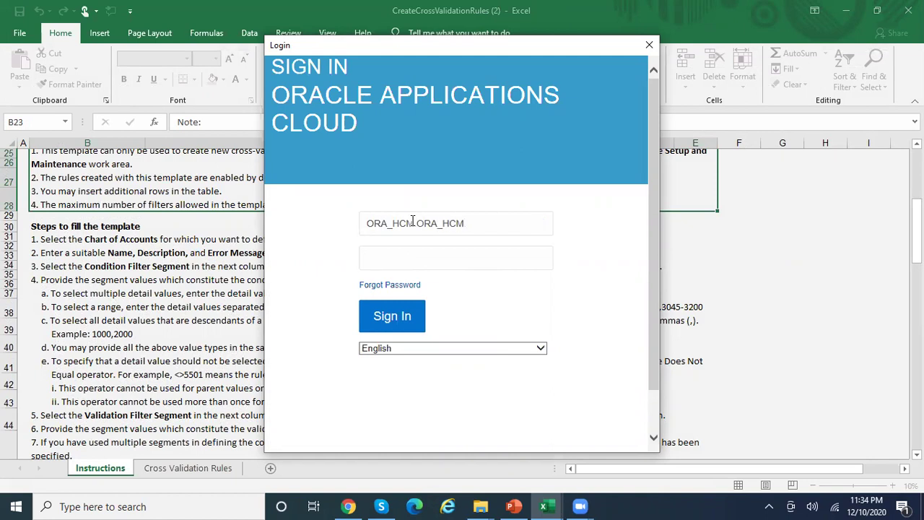
pyautogui.write('********')
pyautogui.click(402, 315)
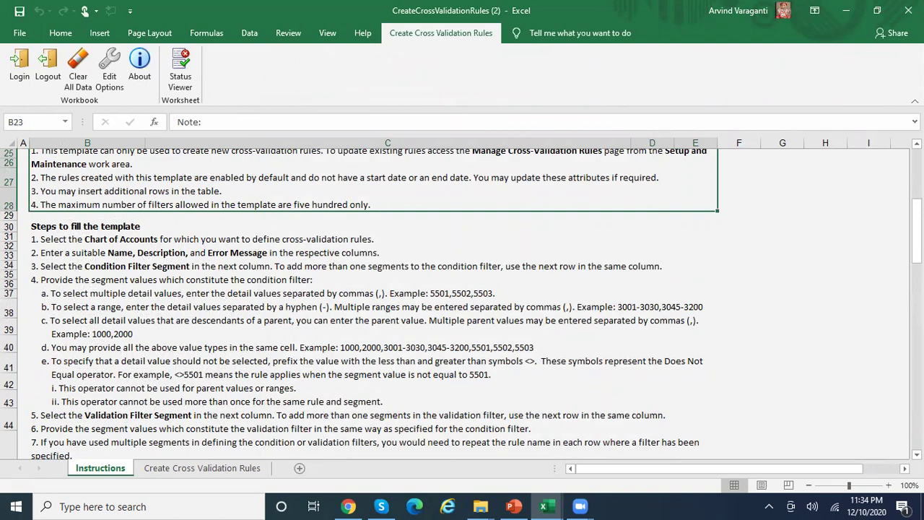
# Review the template's field descriptions and notes on the Instructions sheet, and go to the Create Cross Validation Rules sheet
pyautogui.moveTo(915, 289); pyautogui.dragTo(915, 242)
pyautogui.moveTo(916, 184); pyautogui.dragTo(916, 202)
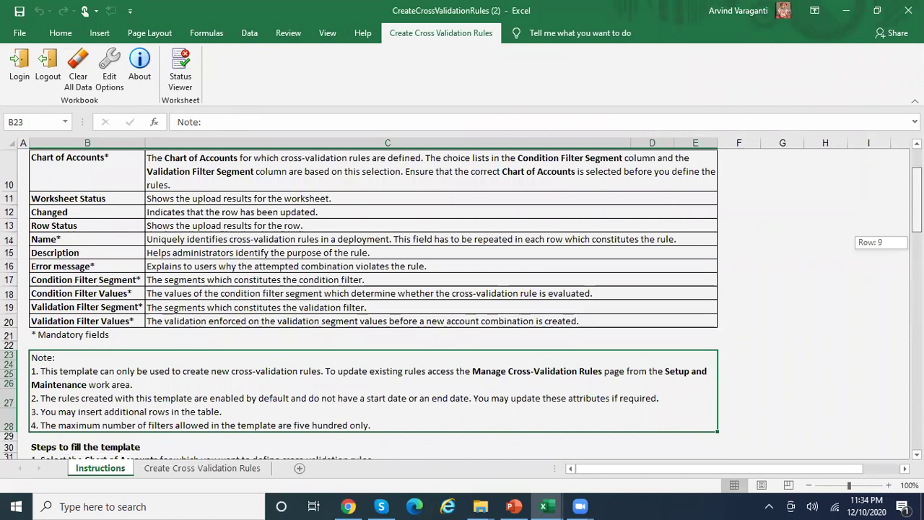
pyautogui.moveTo(916, 202); pyautogui.dragTo(916, 267)
pyautogui.click(220, 467)
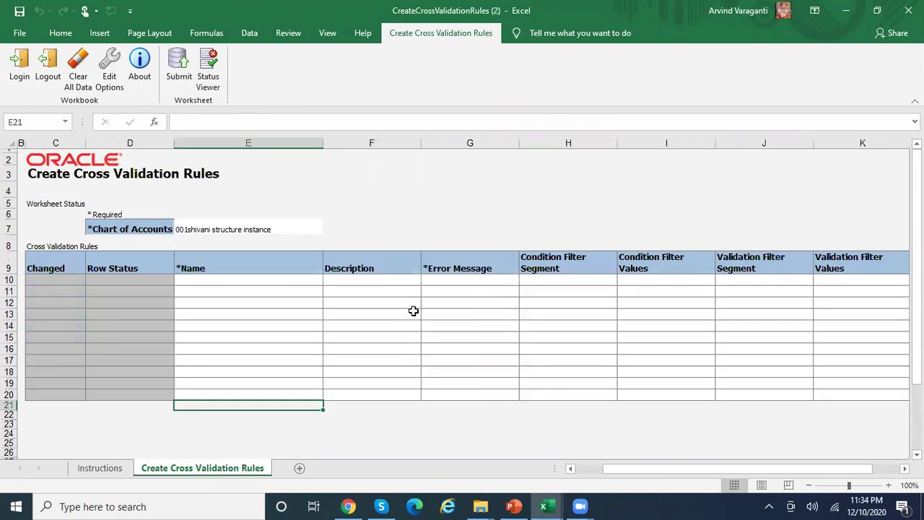
# Set the worksheet's Chart of Accounts to Reliance Ledger and select the first empty rule's Name cell
pyautogui.click(255, 230)
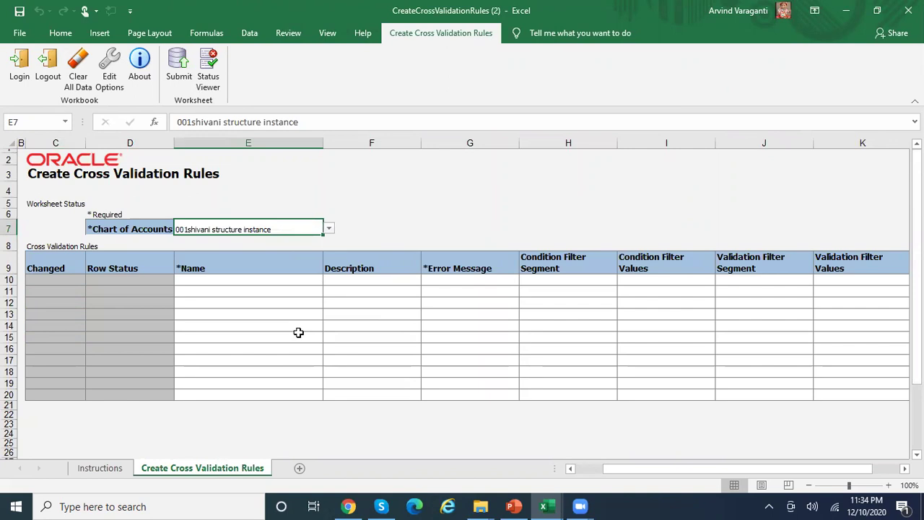
pyautogui.click(329, 229)
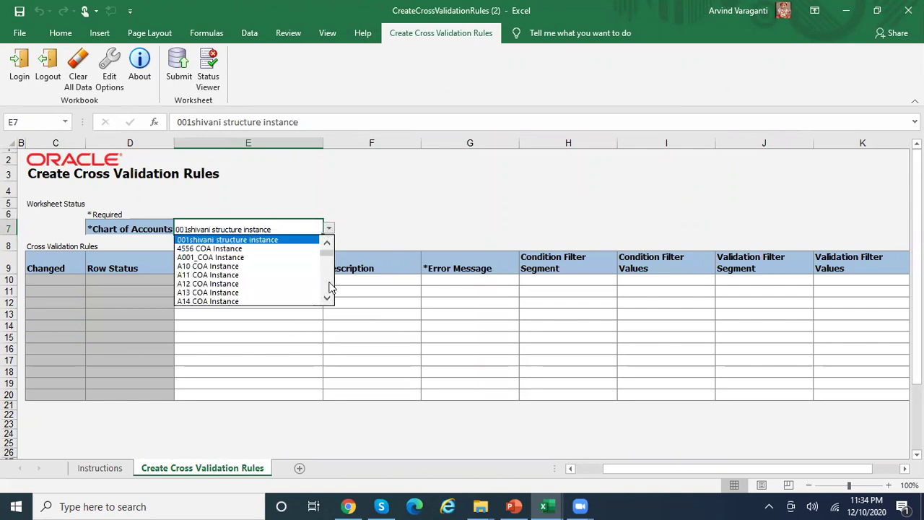
pyautogui.scroll(-6, 329, 289)
pyautogui.scroll(-6, 329, 287)
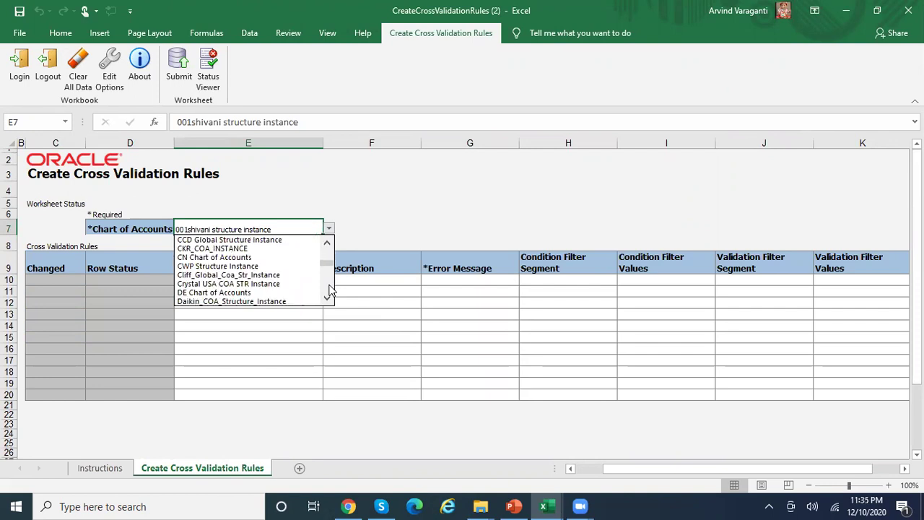
pyautogui.scroll(-5, 329, 288)
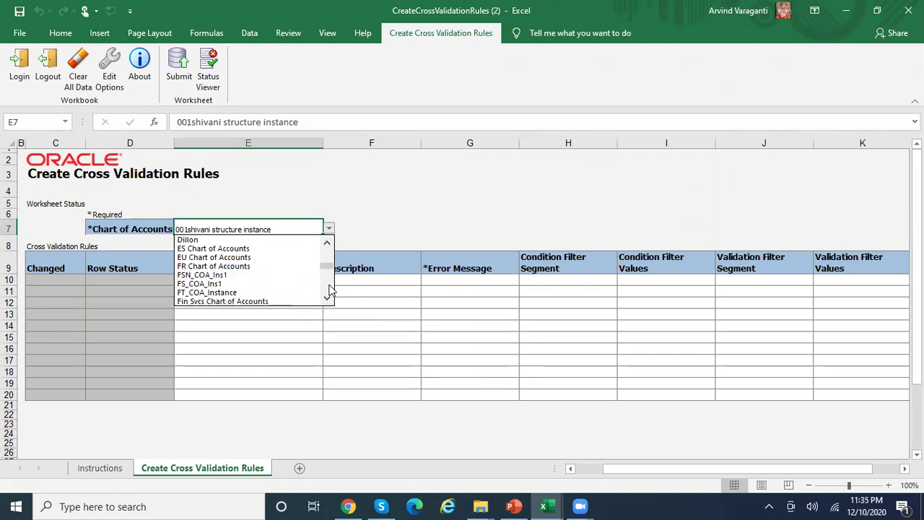
pyautogui.scroll(-5, 330, 290)
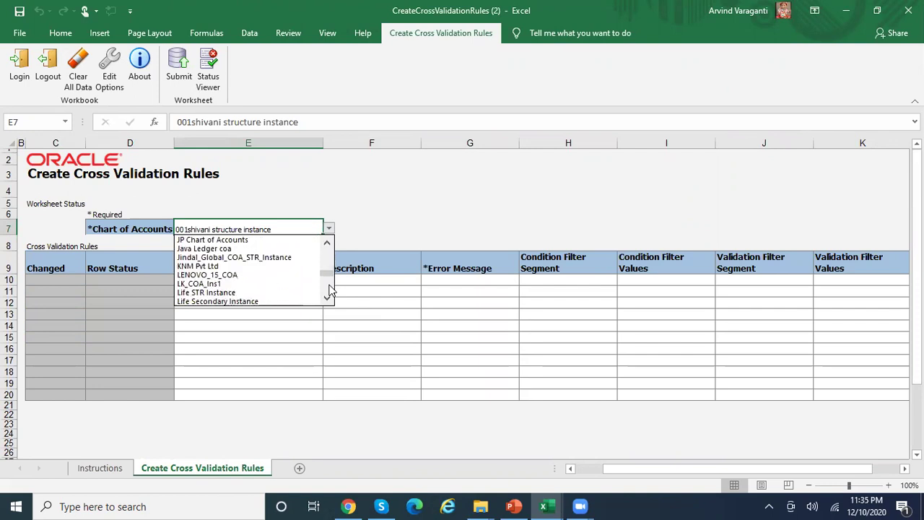
pyautogui.click(327, 300)
pyautogui.click(327, 300)
pyautogui.click(327, 301)
pyautogui.click(327, 300)
pyautogui.click(327, 300)
pyautogui.click(327, 300)
pyautogui.click(327, 300)
pyautogui.click(327, 300)
pyautogui.click(327, 300)
pyautogui.click(327, 300)
pyautogui.click(326, 300)
pyautogui.click(327, 300)
pyautogui.click(327, 300)
pyautogui.click(327, 300)
pyautogui.click(327, 300)
pyautogui.click(327, 301)
pyautogui.click(326, 300)
pyautogui.click(326, 300)
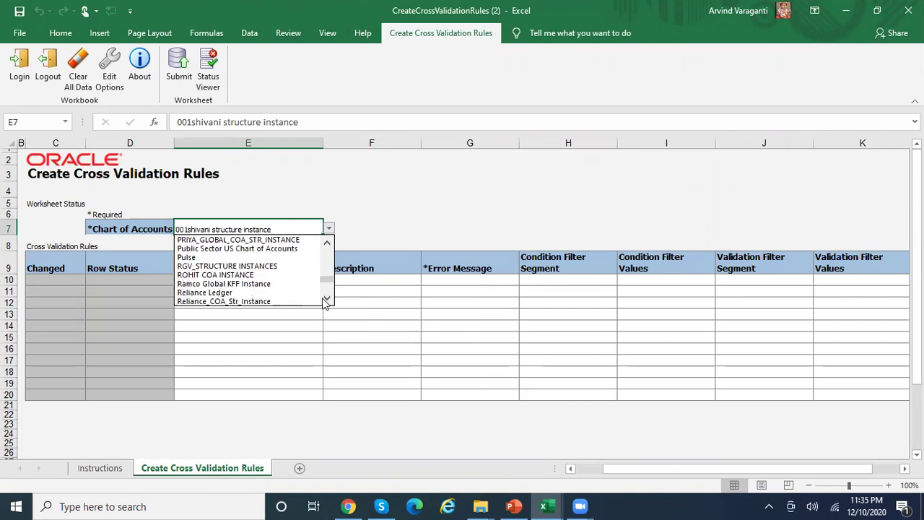
pyautogui.click(272, 292)
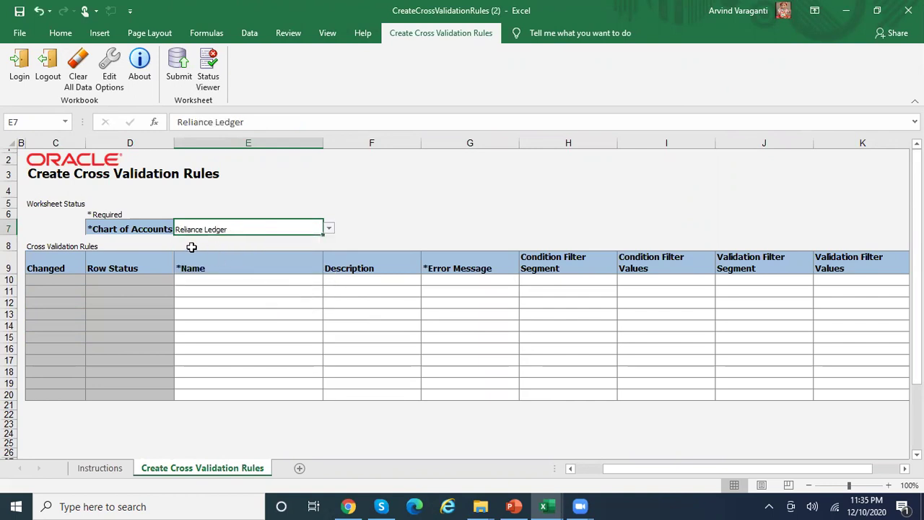
pyautogui.click(202, 284)
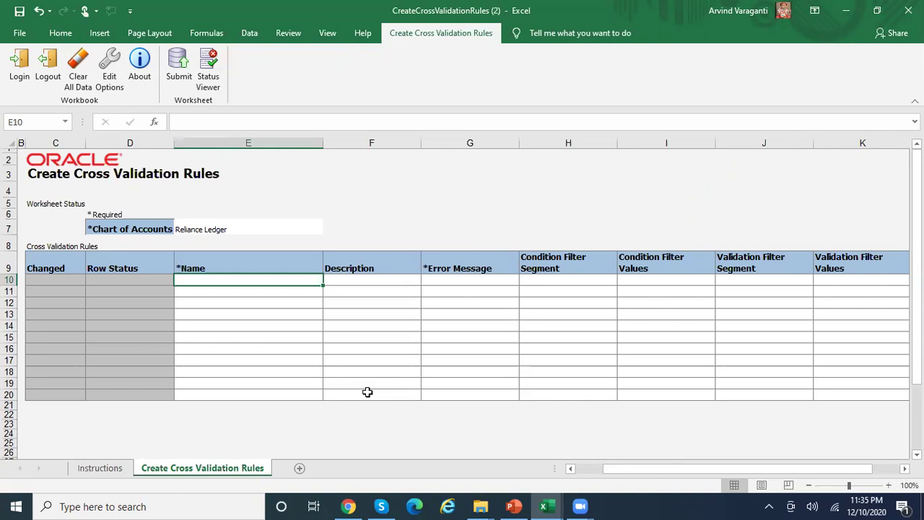
# Switch to Chrome, search the setup tasks for "Manage%Cross%", and open the Manage Cross Validation Rules task
pyautogui.click(348, 505)
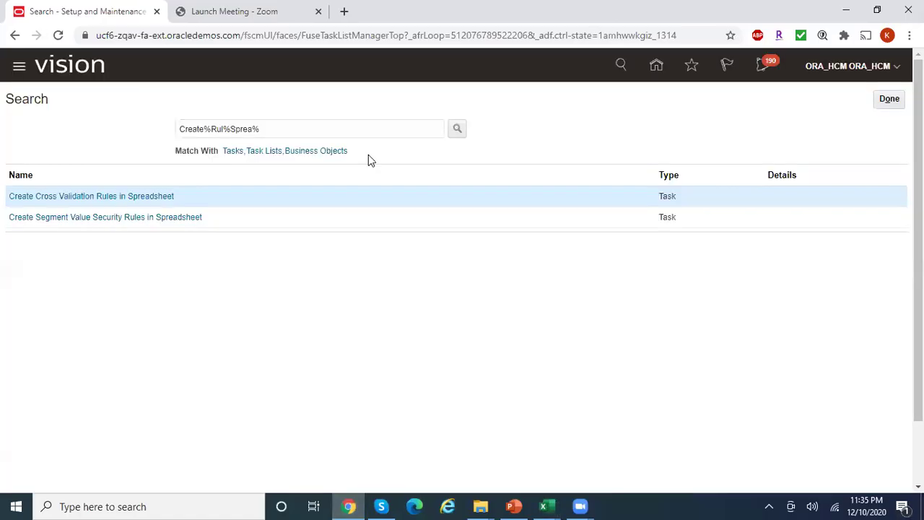
pyautogui.tripleClick(307, 129)
pyautogui.write('Ma')
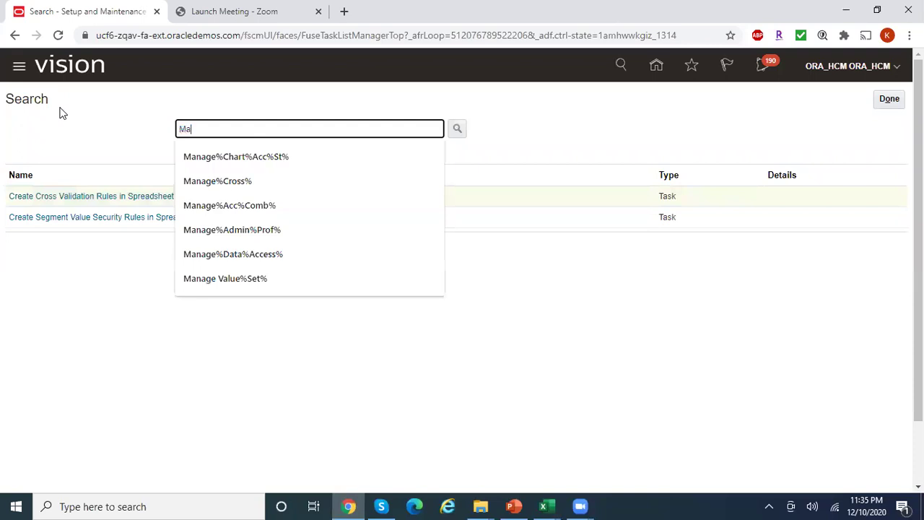
pyautogui.write('nage%Cross%')
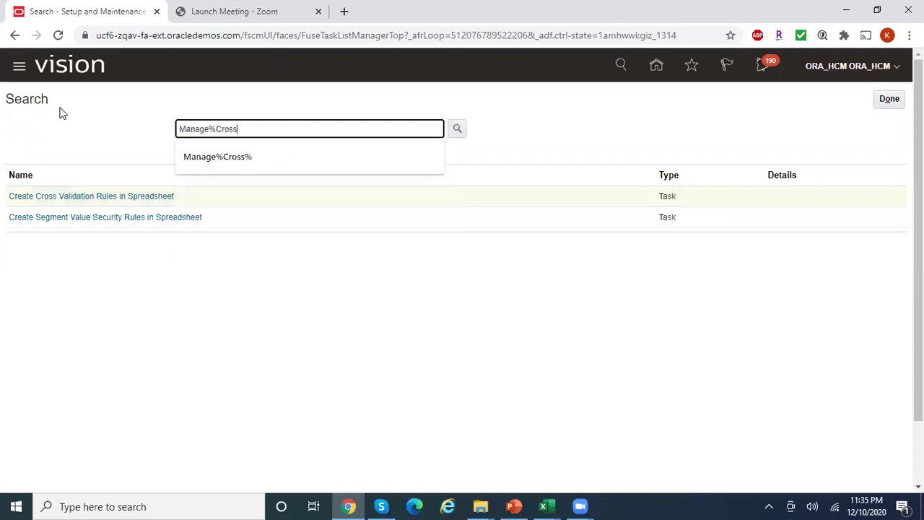
pyautogui.click(459, 130)
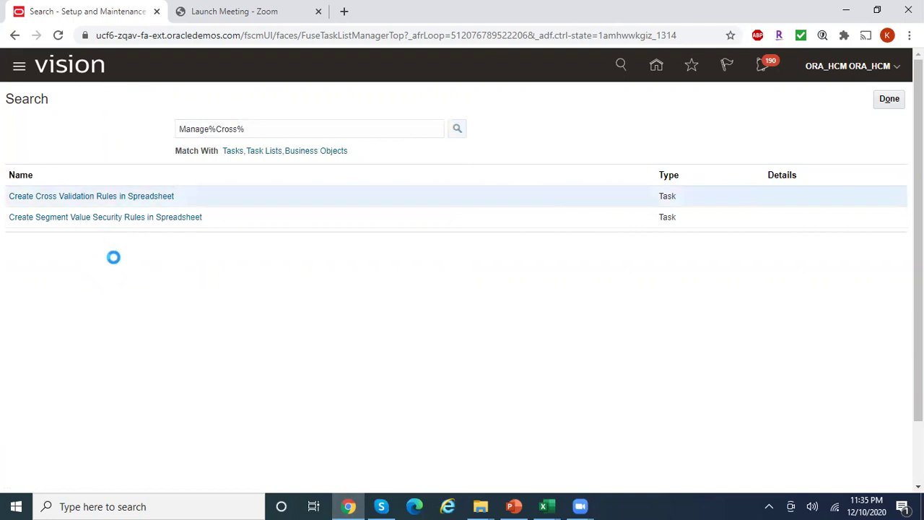
pyautogui.click(102, 243)
pyautogui.click(102, 243)
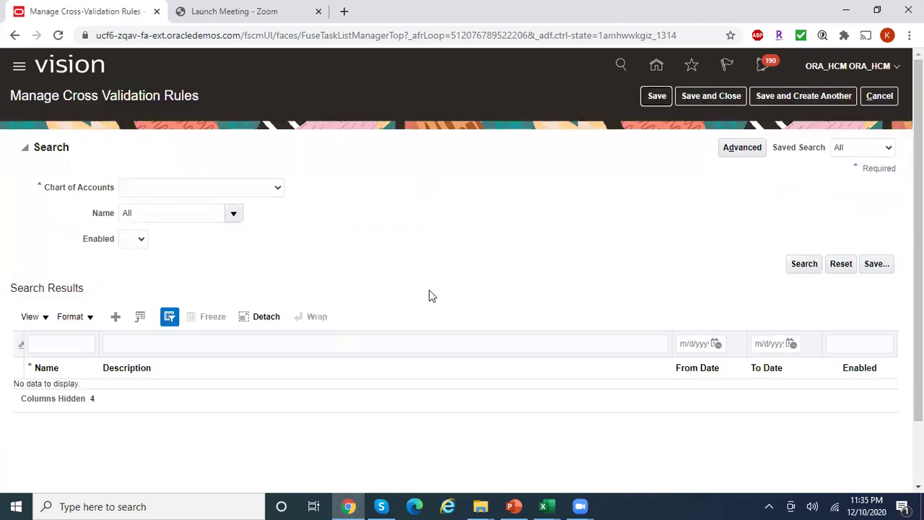
# Search the existing cross-validation rules for the Reliance Ledger chart of accounts
pyautogui.click(277, 194)
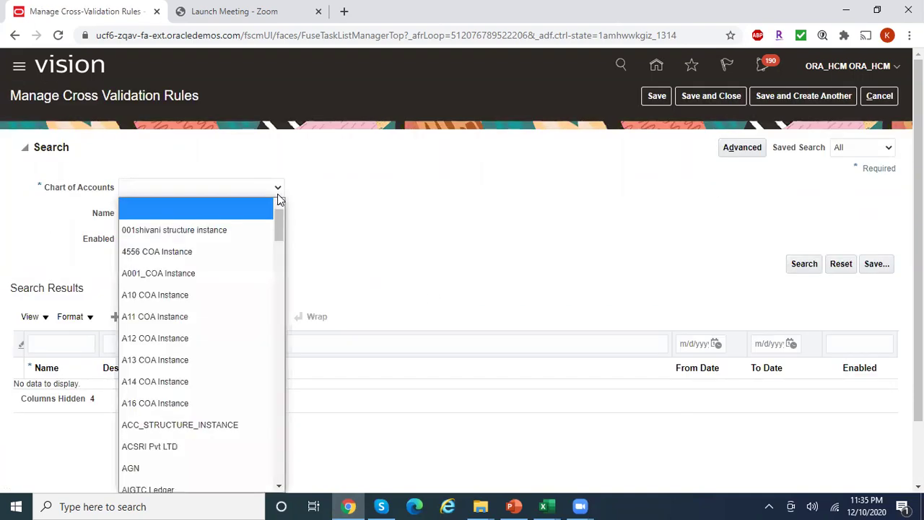
pyautogui.write('Reliance Ledger')
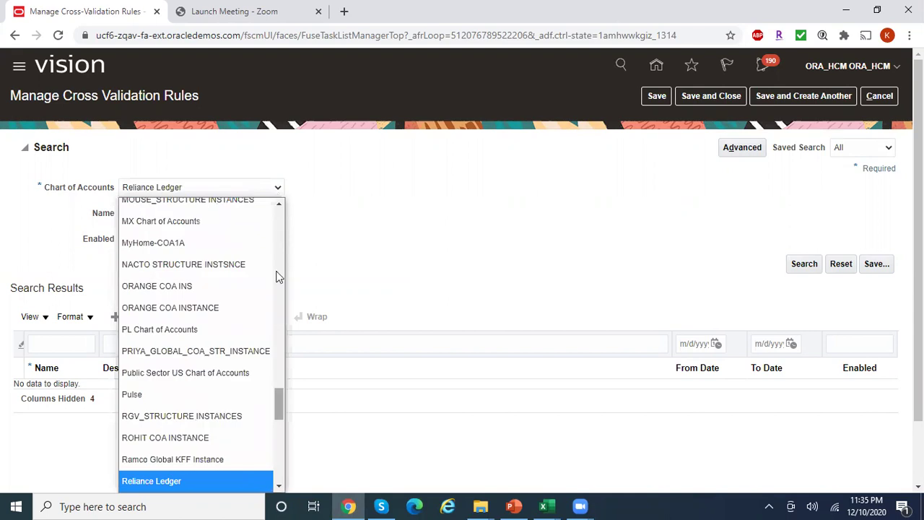
pyautogui.scroll(-1, 211, 489)
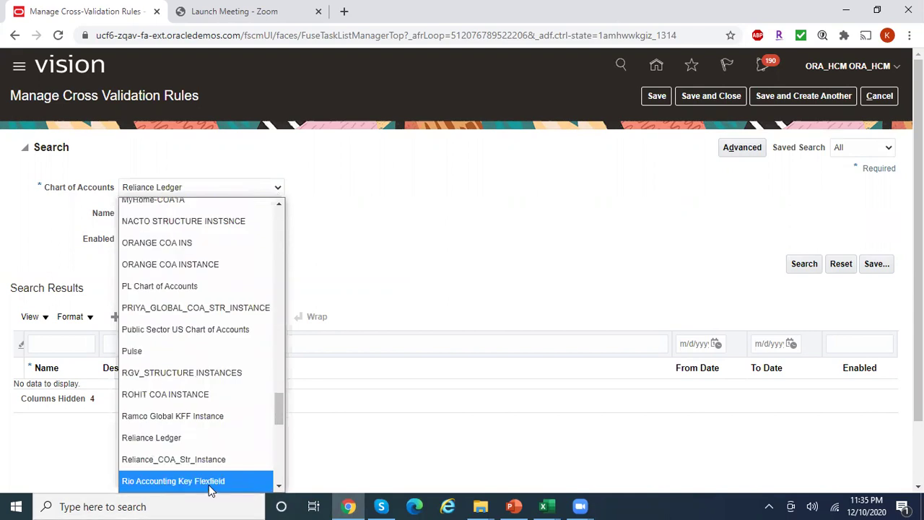
pyautogui.click(199, 439)
pyautogui.click(803, 268)
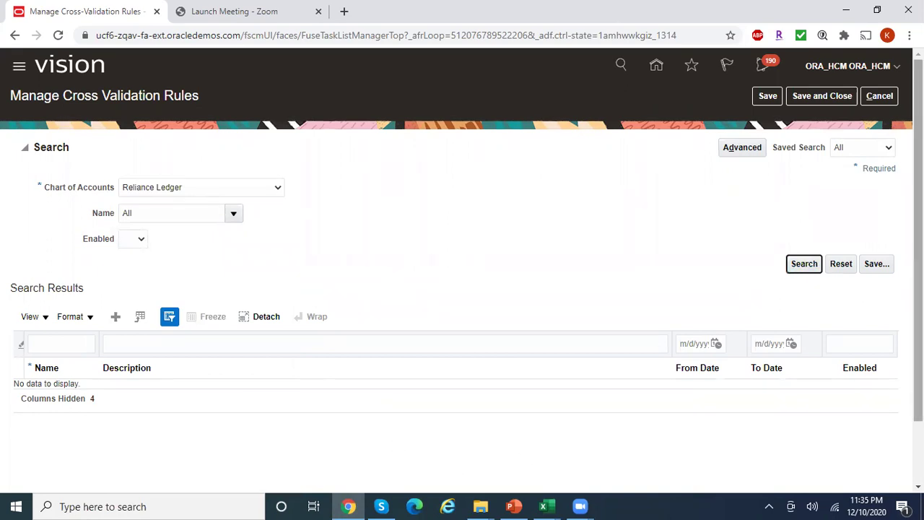
pyautogui.scroll(-1, 462, 275)
pyautogui.scroll(1, 310, 324)
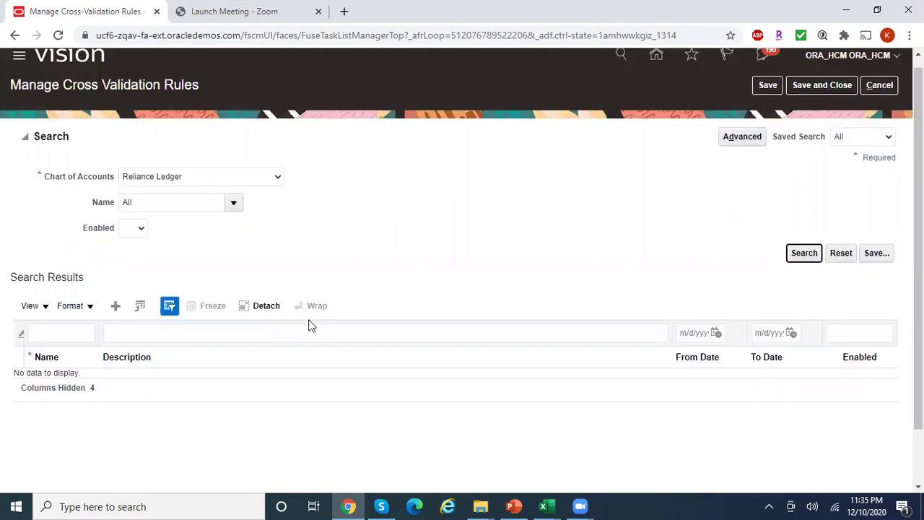
# Add a blank rule row to examine its name, description, filter and error message fields, and return to the Excel template
pyautogui.click(118, 306)
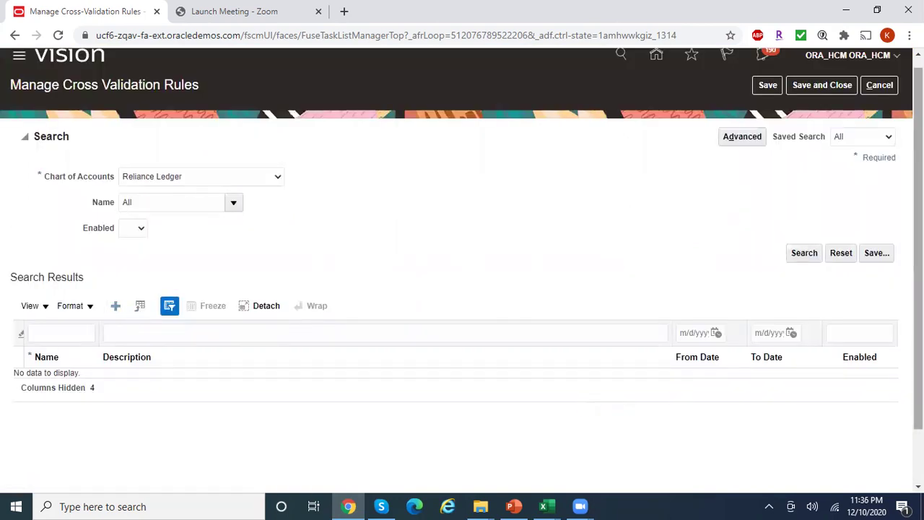
pyautogui.scroll(-1, 406, 326)
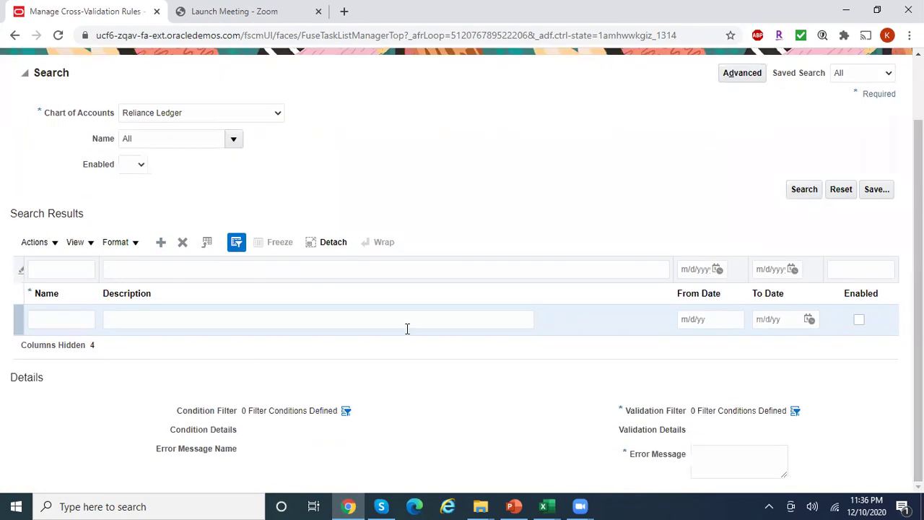
pyautogui.click(80, 322)
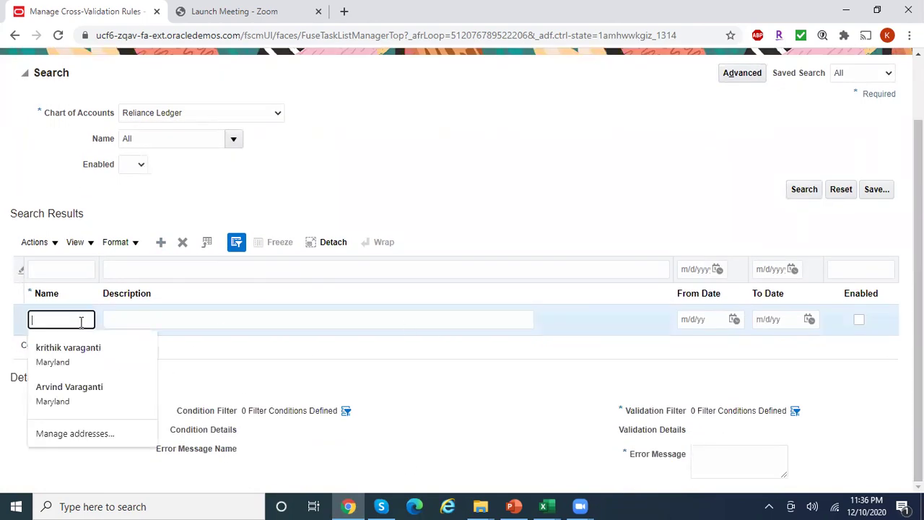
pyautogui.click(331, 318)
pyautogui.hotkey('alt', 'Tab')
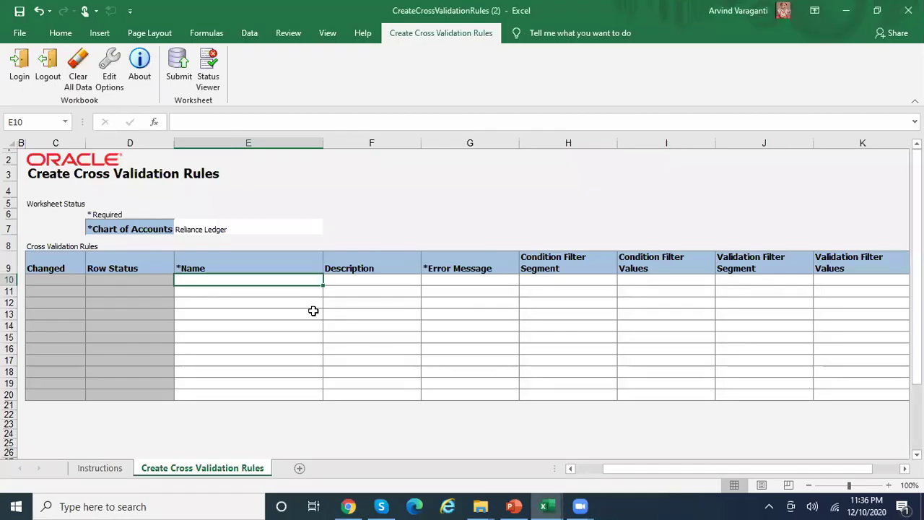
# Name the first rule CVR1_CC_BS and enter the description "This Rule allows using of CC 000 for BS Accounts"
pyautogui.write('CVR1_CC_BS')
pyautogui.press('Tab')
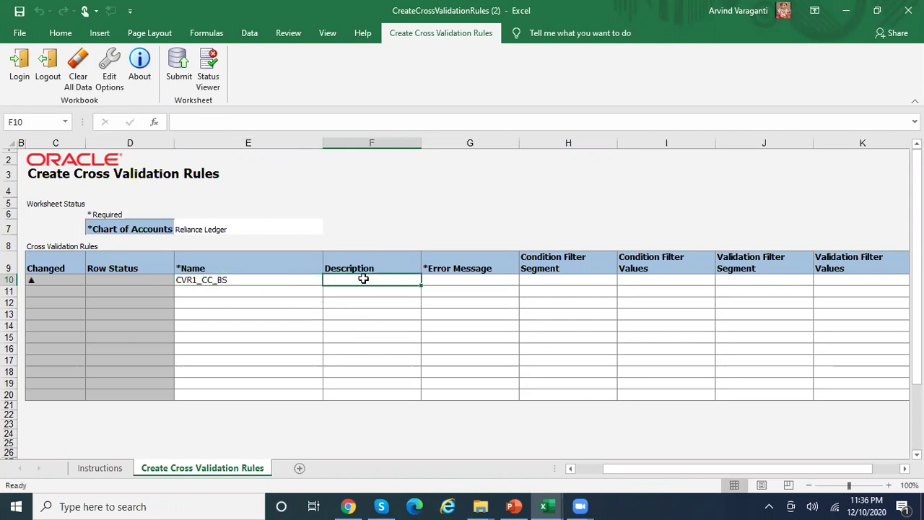
pyautogui.hotkey('alt', 'Tab')
pyautogui.hotkey('alt', 'Tab')
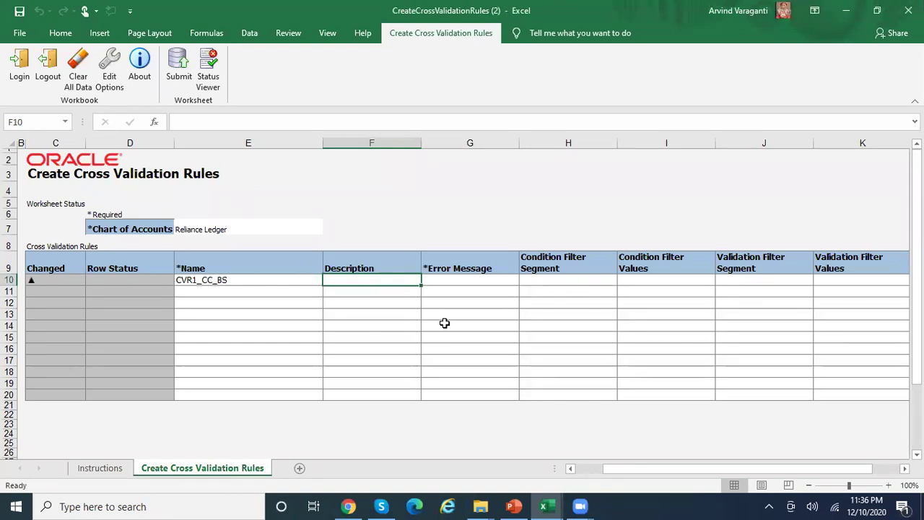
pyautogui.write('This Ru')
pyautogui.write('le allows using of CC 000')
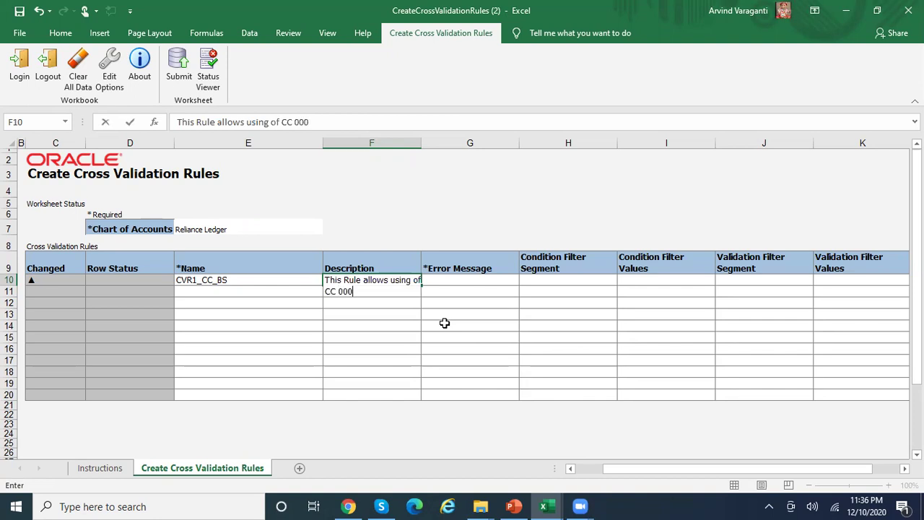
pyautogui.write(' for BS Accounts')
pyautogui.press('Return')
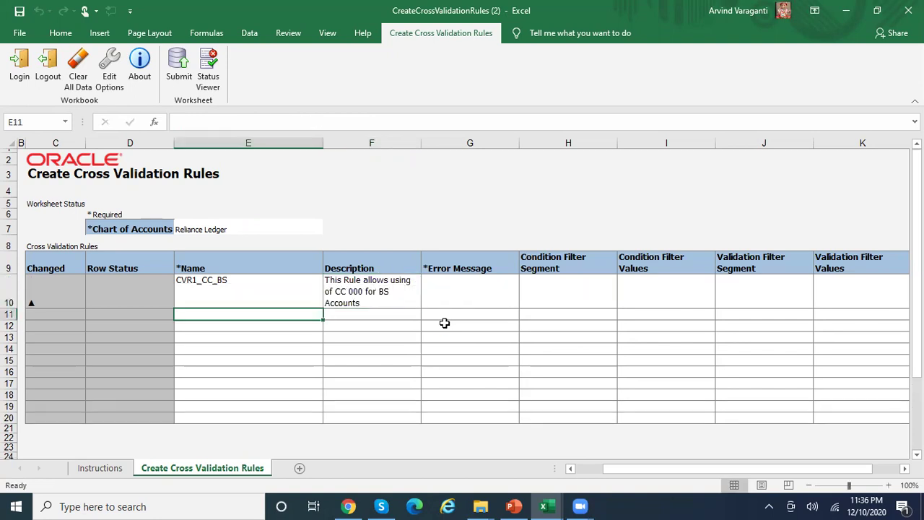
# Enter "You are not allowed to use this CC for BS Accounts" as the error message of rule CVR1_CC_BS
pyautogui.press('Up')
pyautogui.press('Right')
pyautogui.press('Right')
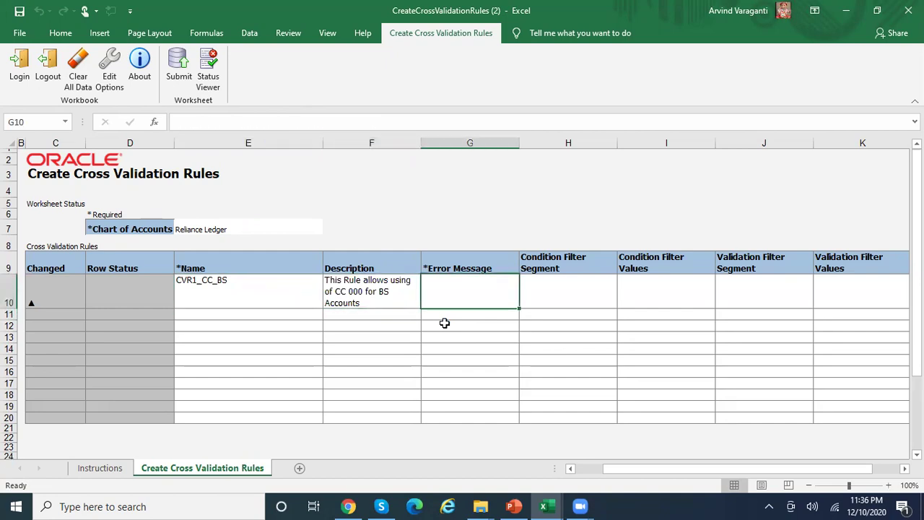
pyautogui.hotkey('alt', 'Tab')
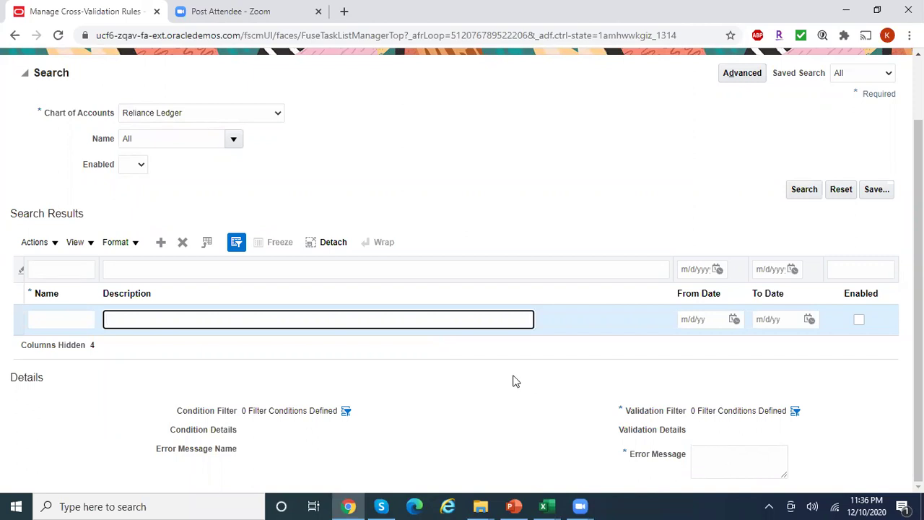
pyautogui.hotkey('alt', 'Tab')
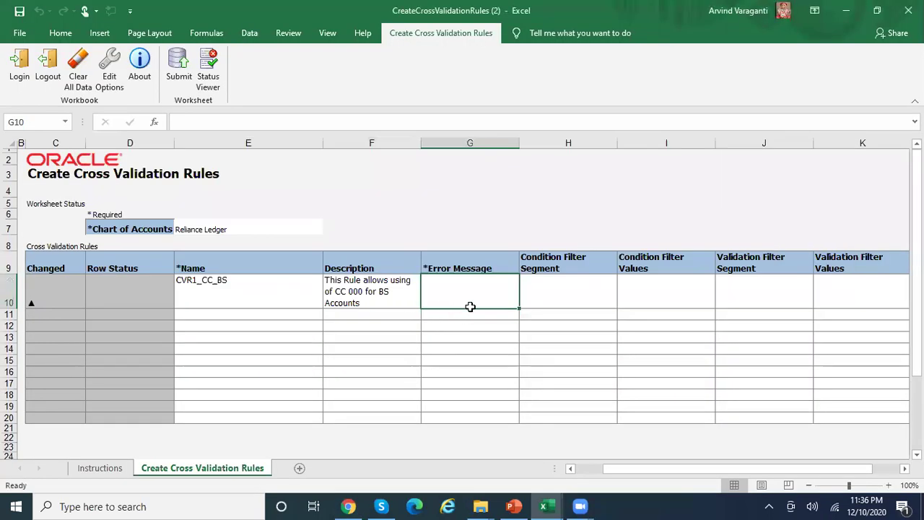
pyautogui.write('You are n')
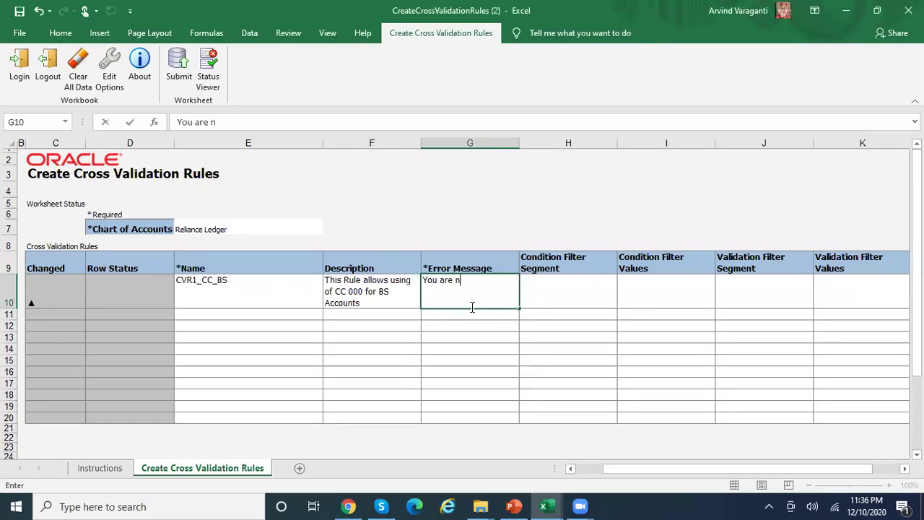
pyautogui.write('ot allowed to use this CC for')
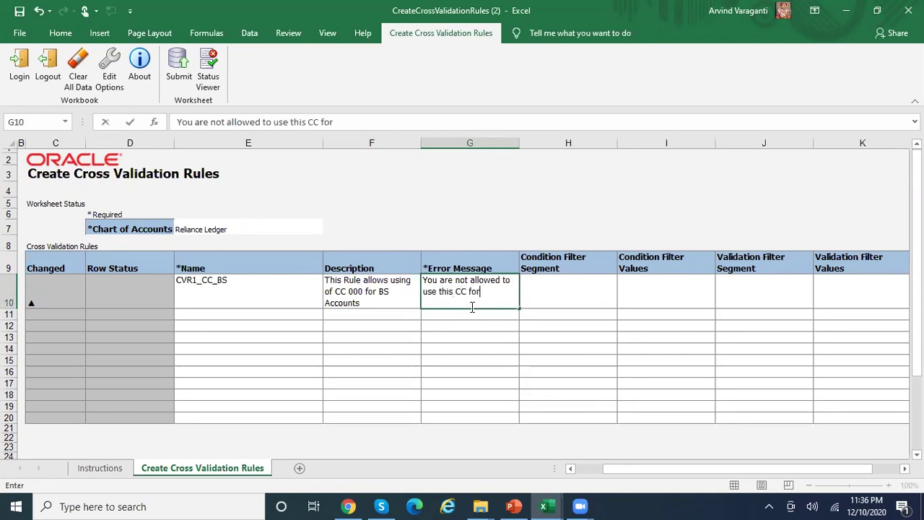
pyautogui.write(' BS Acco')
pyautogui.press('BackSpace')
pyautogui.write('counts')
pyautogui.press('Return')
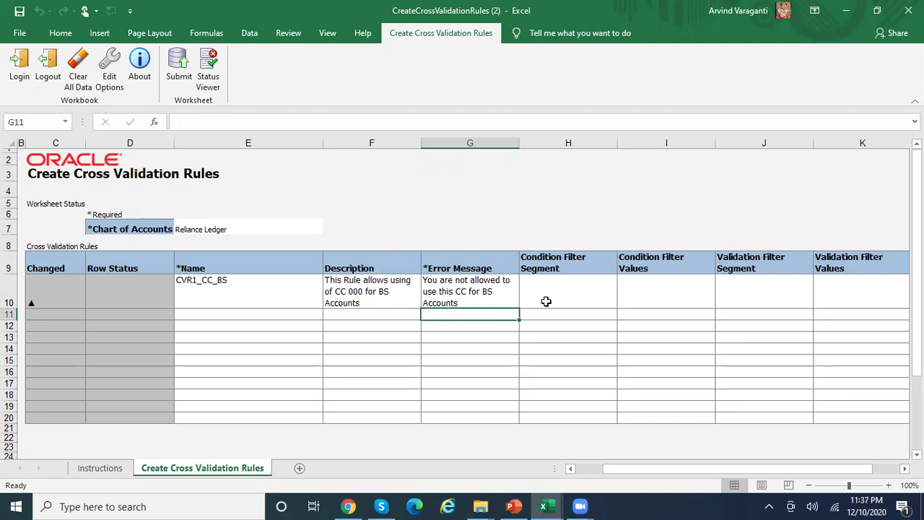
# Set the condition filter segment of rule CVR1_CC_BS to Account
pyautogui.click(571, 288)
pyautogui.hotkey('alt', 'Tab')
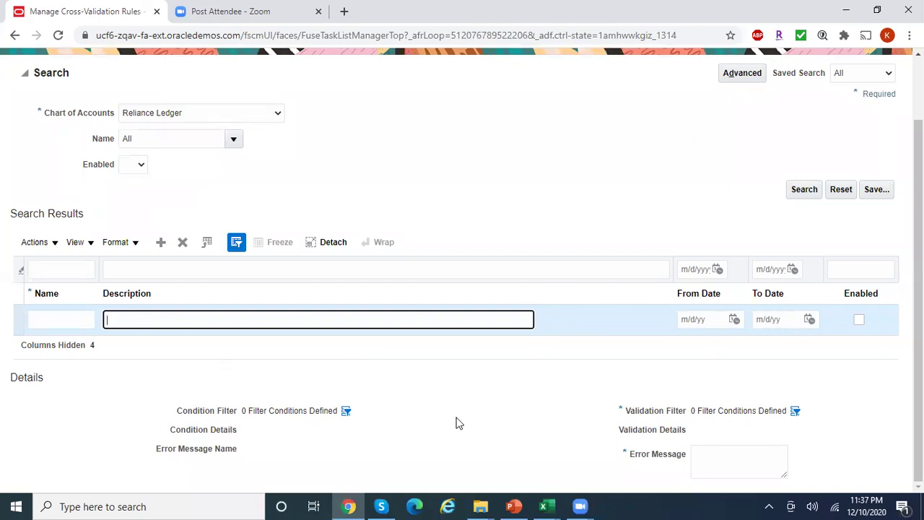
pyautogui.hotkey('alt', 'Tab')
pyautogui.click(770, 298)
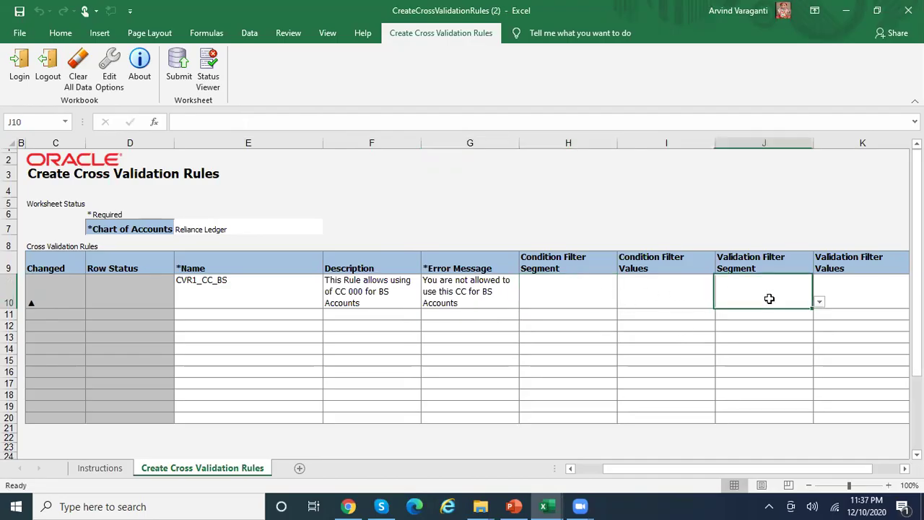
pyautogui.click(598, 289)
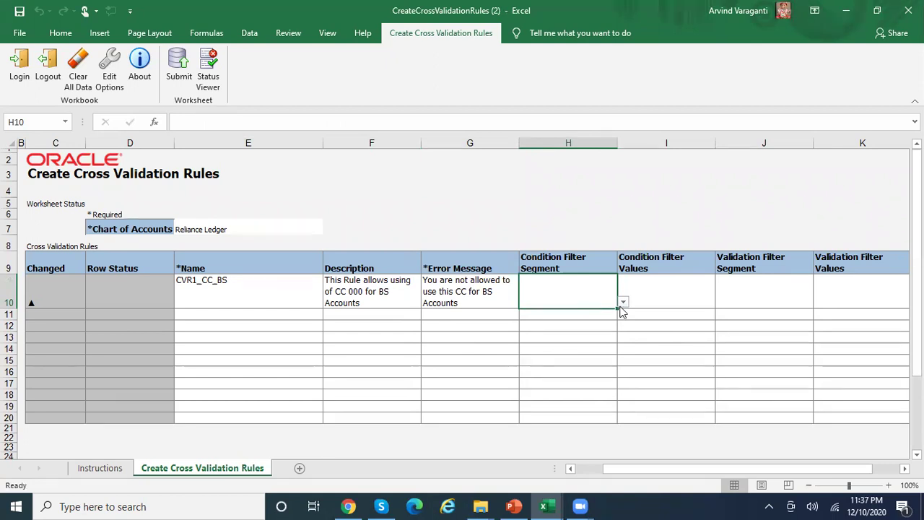
pyautogui.click(622, 302)
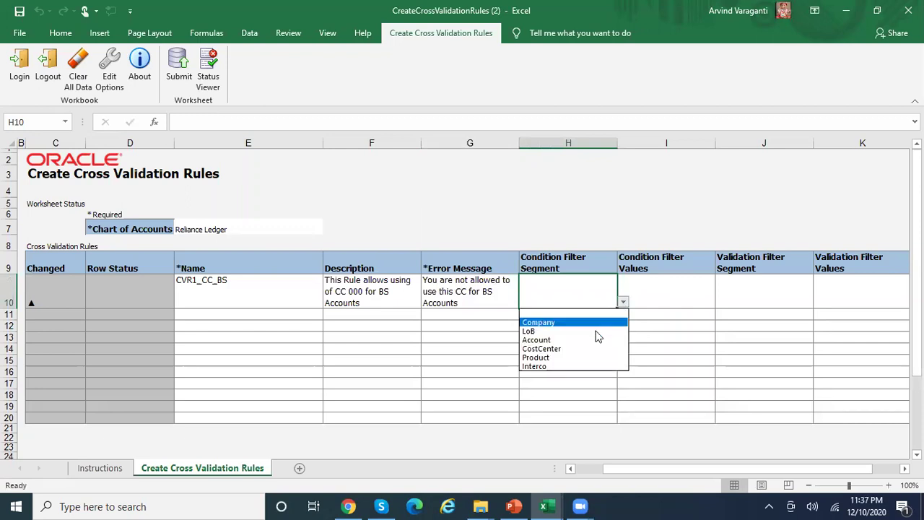
pyautogui.click(598, 342)
# Set the validation filter segment of rule CVR1_CC_BS to CostCenter
pyautogui.click(663, 297)
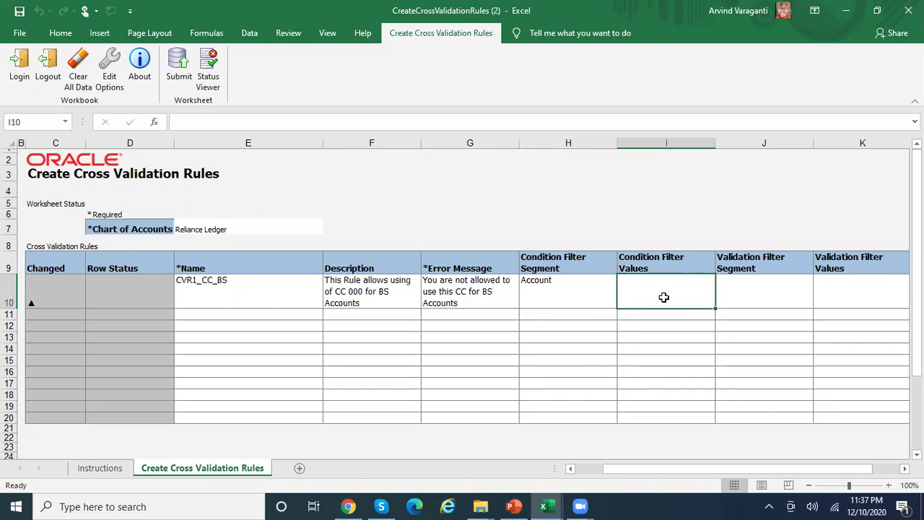
pyautogui.click(754, 288)
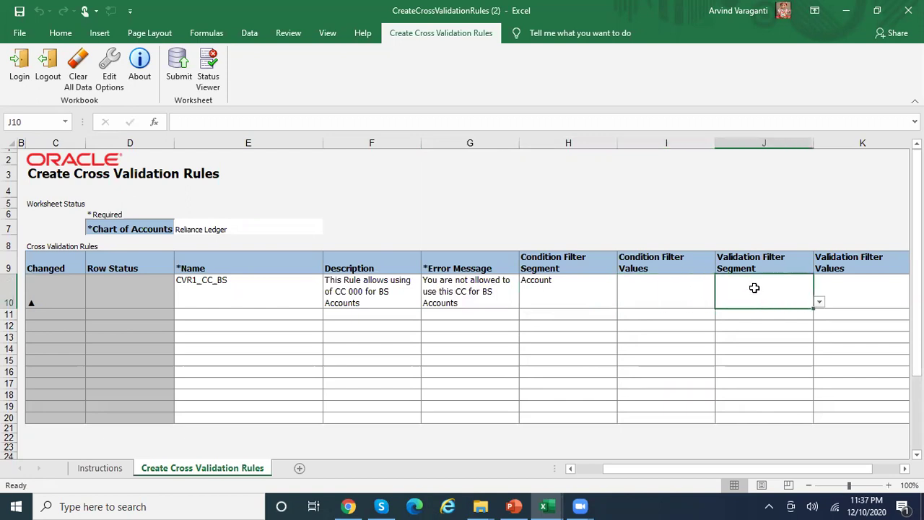
pyautogui.click(819, 302)
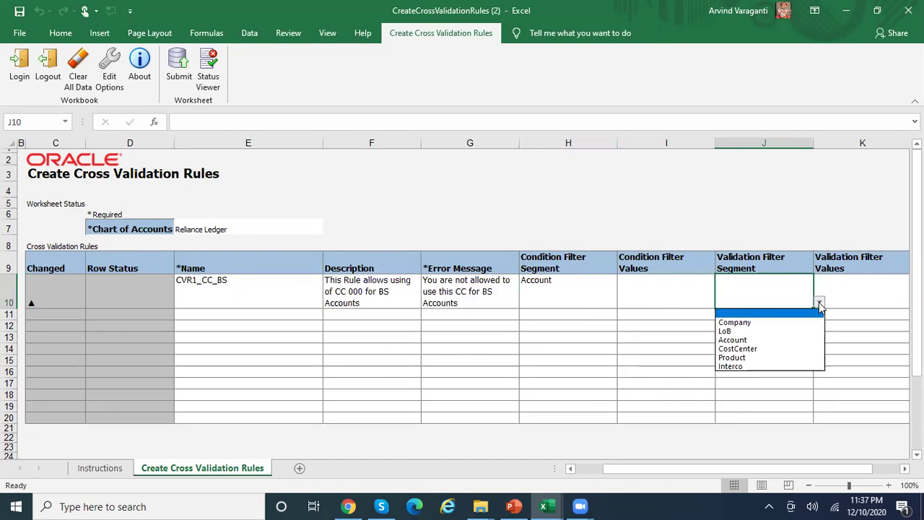
pyautogui.click(785, 349)
# Switch to the RapidImplementationForGeneralLedger_Reliance workbook and go to the first child accounts on its Natural Accounts sheet
pyautogui.click(675, 297)
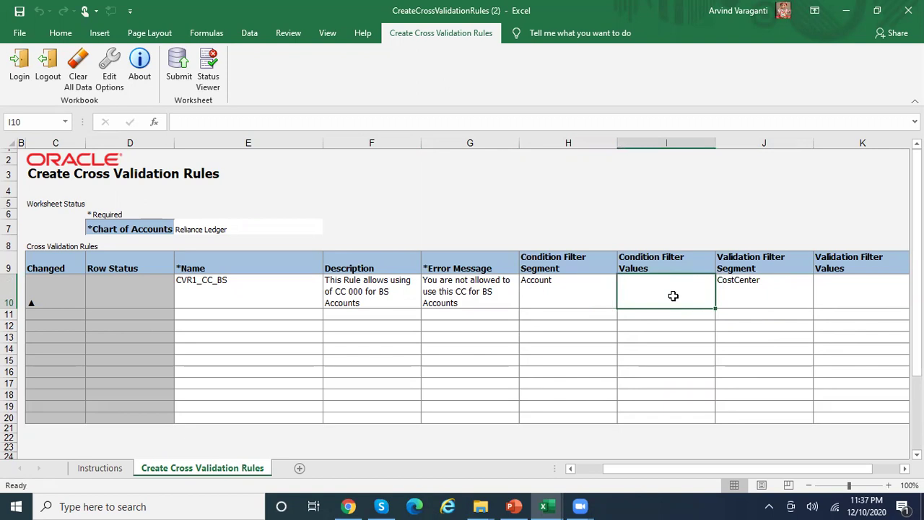
pyautogui.click(546, 506)
pyautogui.click(493, 449)
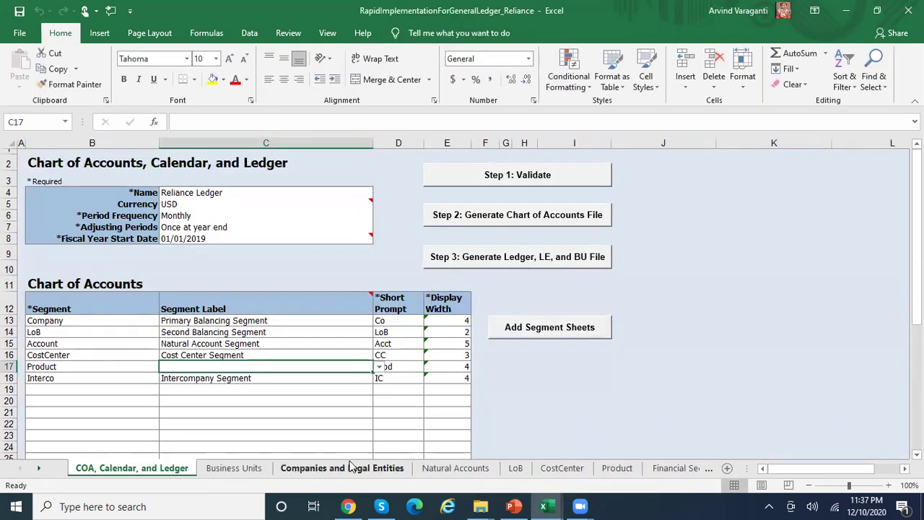
pyautogui.click(484, 468)
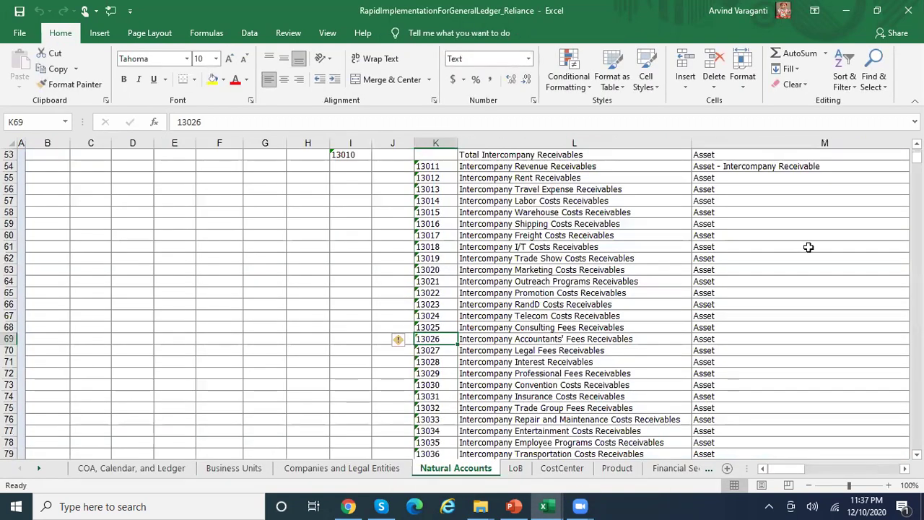
pyautogui.scroll(17, 785, 182)
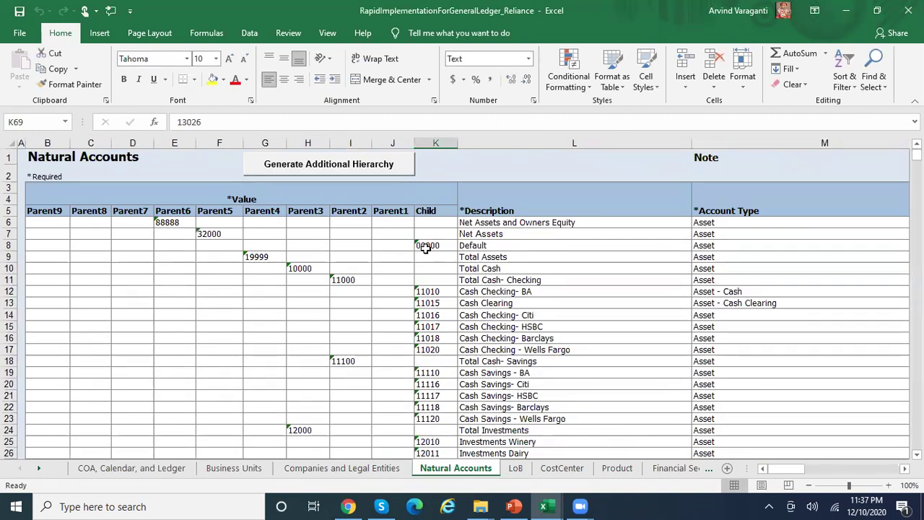
pyautogui.click(435, 313)
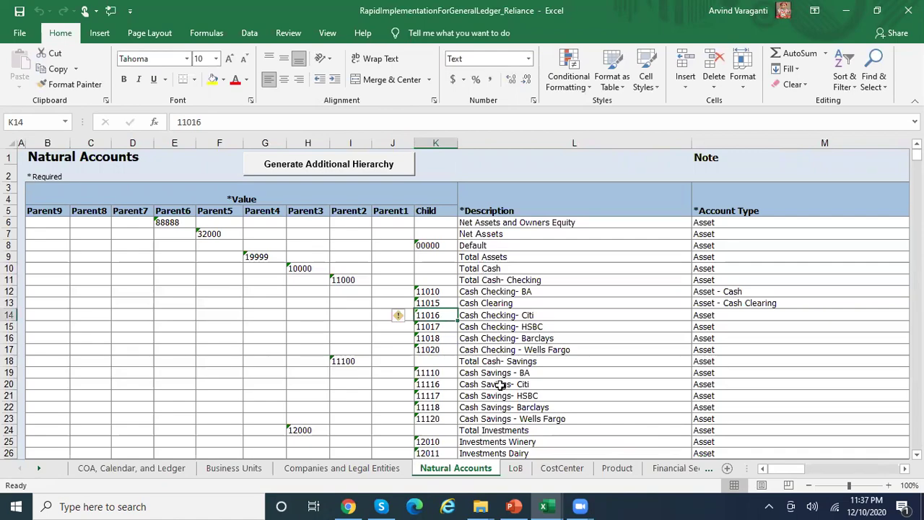
# Examine the Natural Accounts list through the asset, liability and owner's equity accounts to find where the balance sheet range ends
pyautogui.press('pagedown')
pyautogui.press('pagedown')
pyautogui.press('pagedown')
pyautogui.press('pagedown')
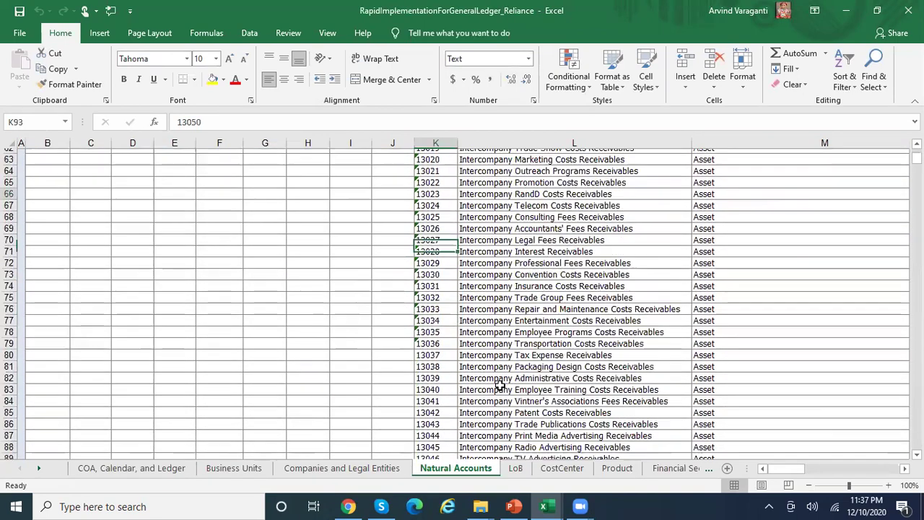
pyautogui.press('pagedown')
pyautogui.press('pagedown')
pyautogui.press('pagedown')
pyautogui.press('pagedown')
pyautogui.press('pagedown')
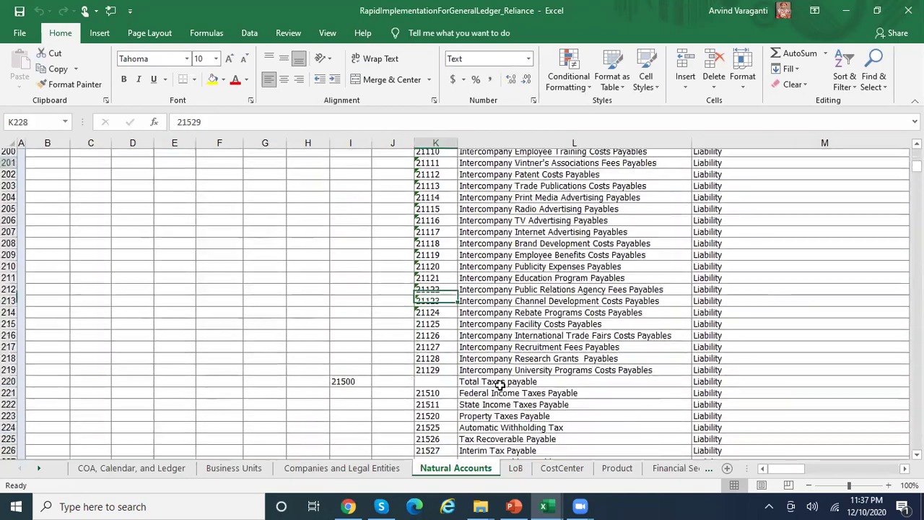
pyautogui.press('pageup')
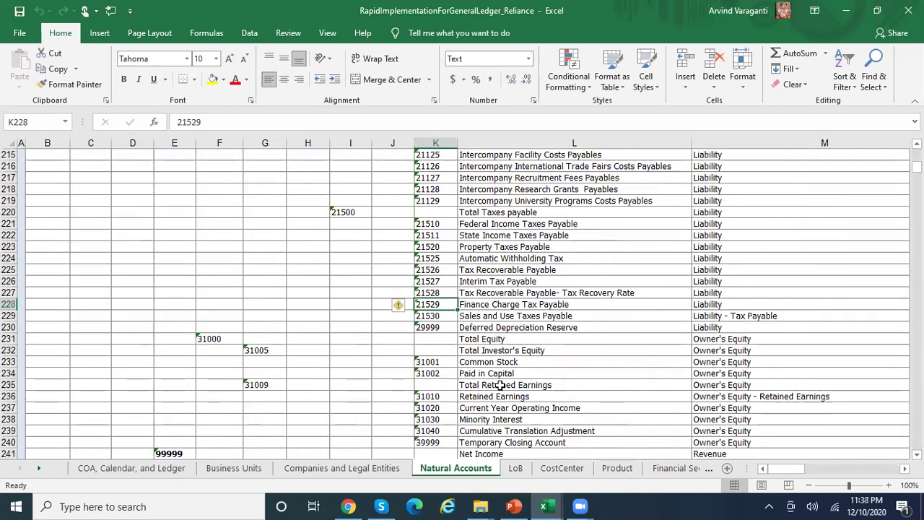
pyautogui.press('Down')
pyautogui.press('Down')
pyautogui.press('Down')
pyautogui.press('Down')
pyautogui.press('Down')
pyautogui.press('Down')
pyautogui.press('Down')
pyautogui.press('Down')
pyautogui.press('Down')
pyautogui.press('Down')
pyautogui.press('Down')
pyautogui.press('Down')
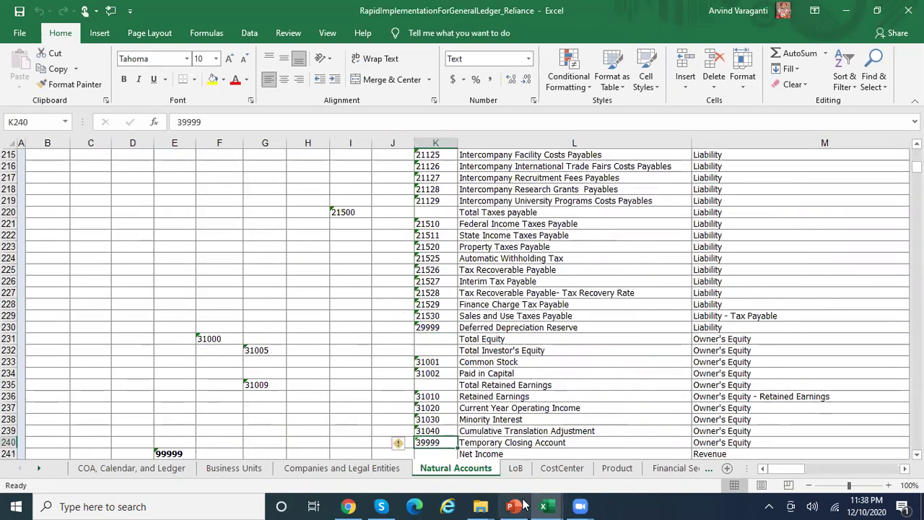
pyautogui.moveTo(546, 506)
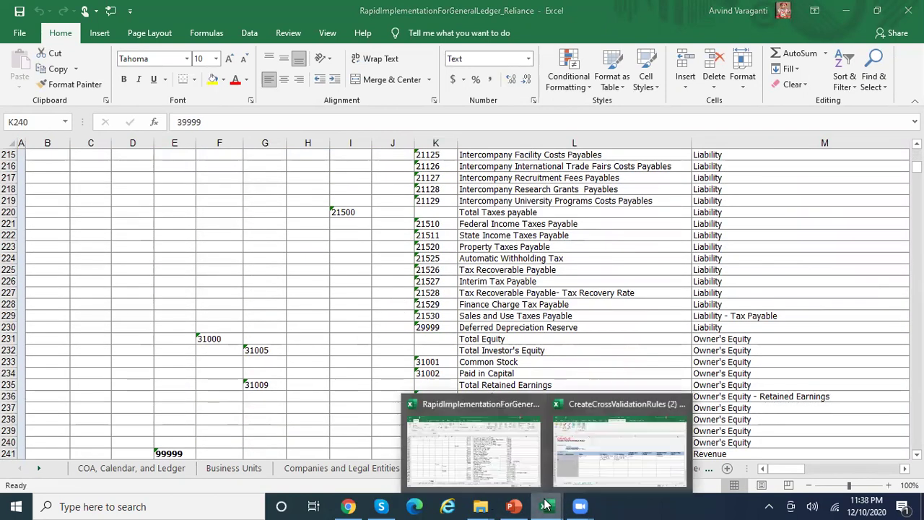
pyautogui.click(600, 451)
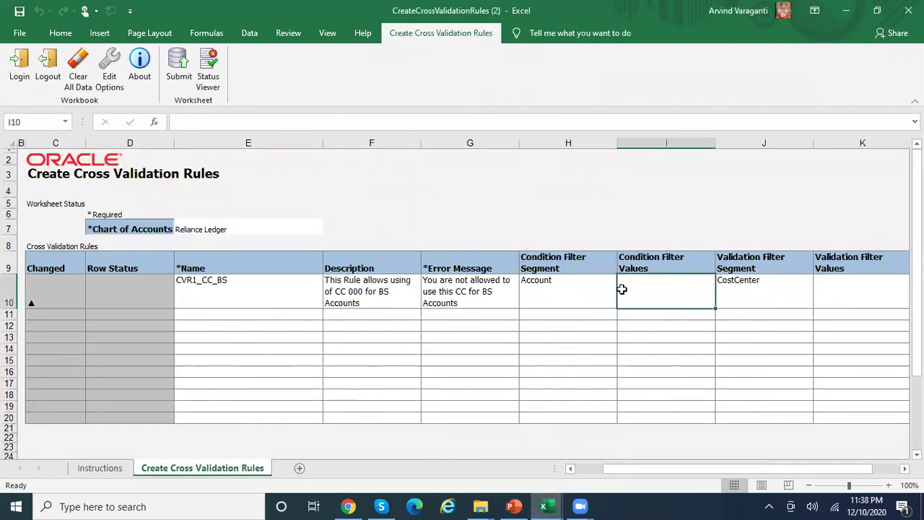
pyautogui.write('00000-39999')
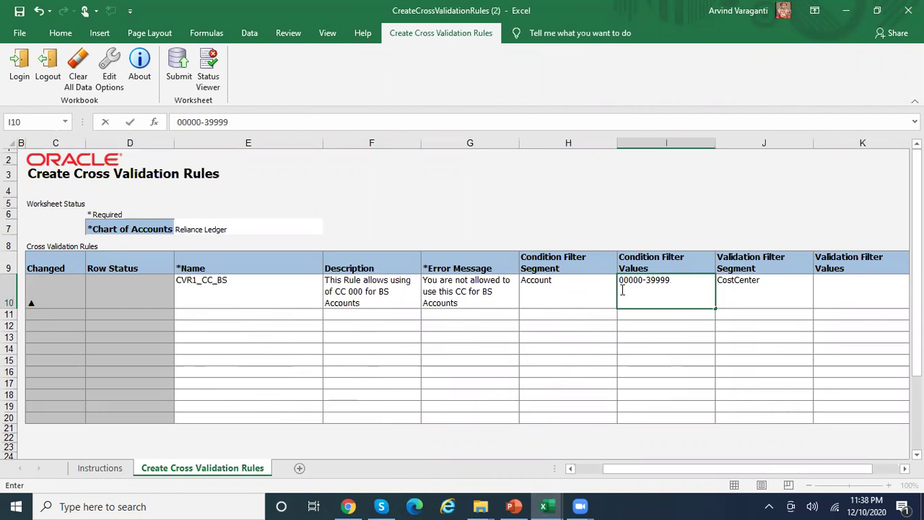
pyautogui.click(560, 289)
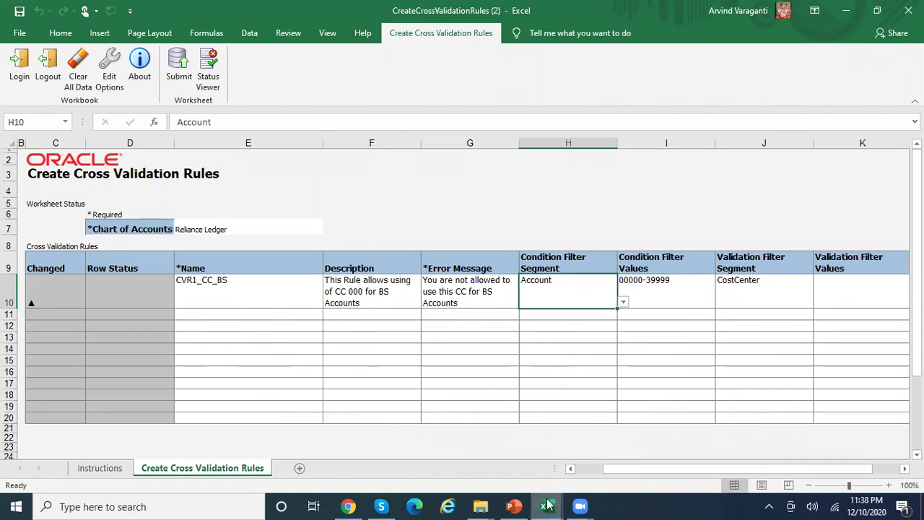
pyautogui.moveTo(545, 506)
pyautogui.click(523, 451)
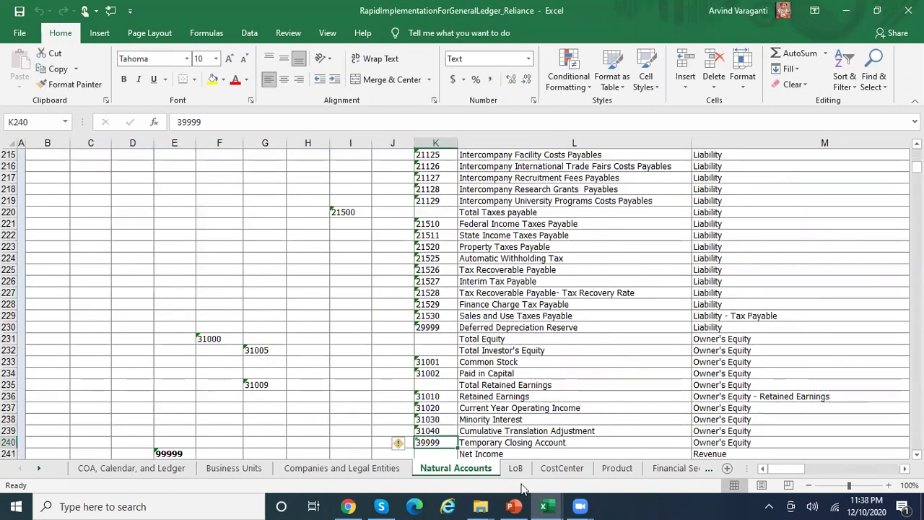
pyautogui.moveTo(545, 506)
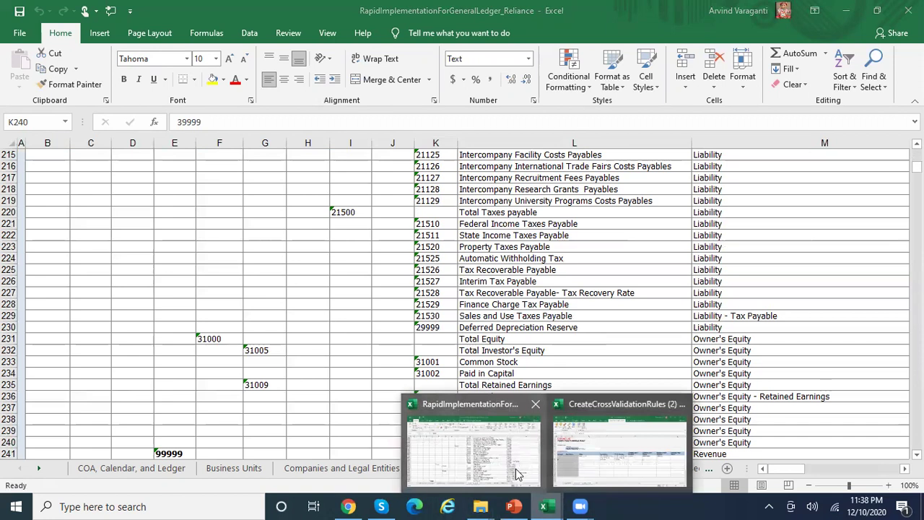
pyautogui.click(590, 452)
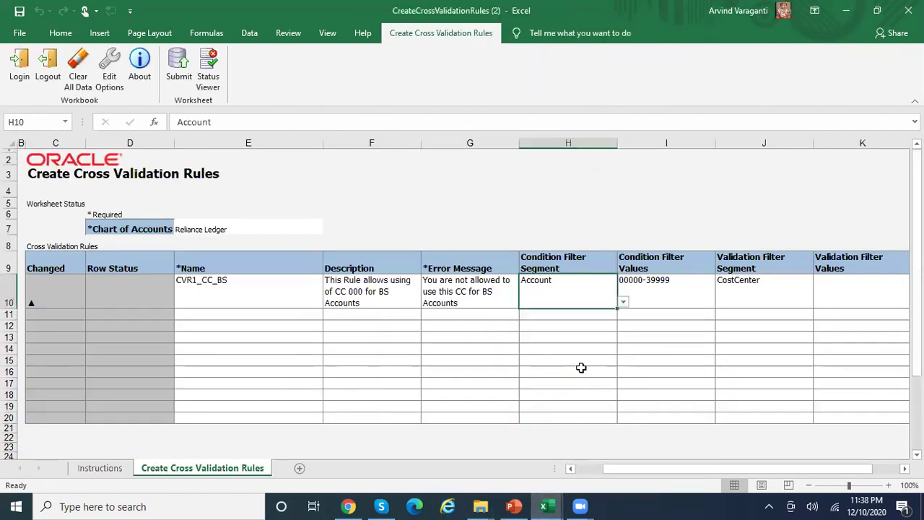
# Enter 000 as the validation filter value for the CostCenter segment of rule CVR1_CC_BS
pyautogui.click(660, 289)
pyautogui.click(753, 287)
pyautogui.click(844, 286)
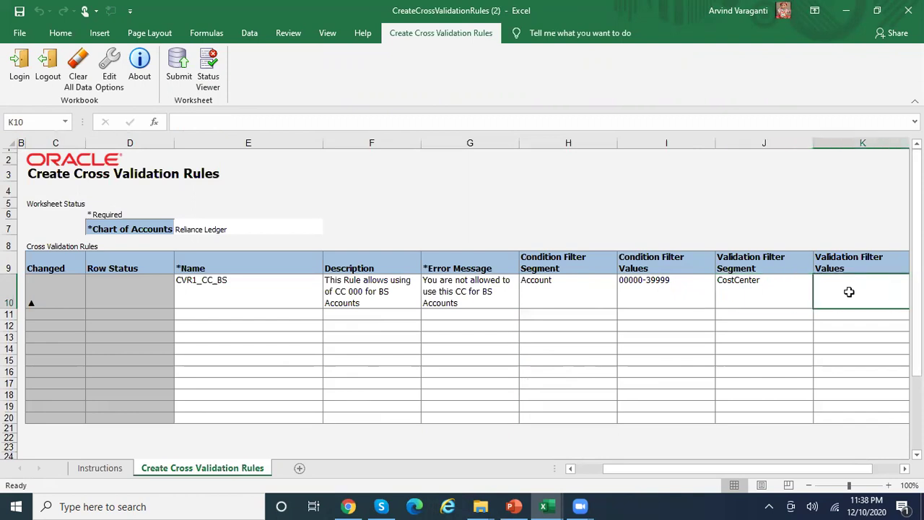
pyautogui.write('000')
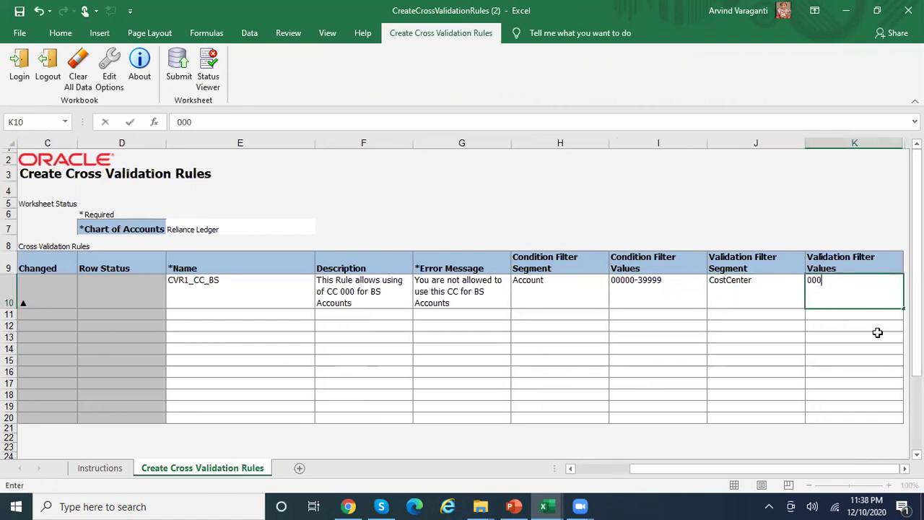
# Switch to the RapidImplementationForGeneralLedger_Reliance workbook and check child value 000 on its CostCenter sheet
pyautogui.click(778, 303)
pyautogui.click(545, 506)
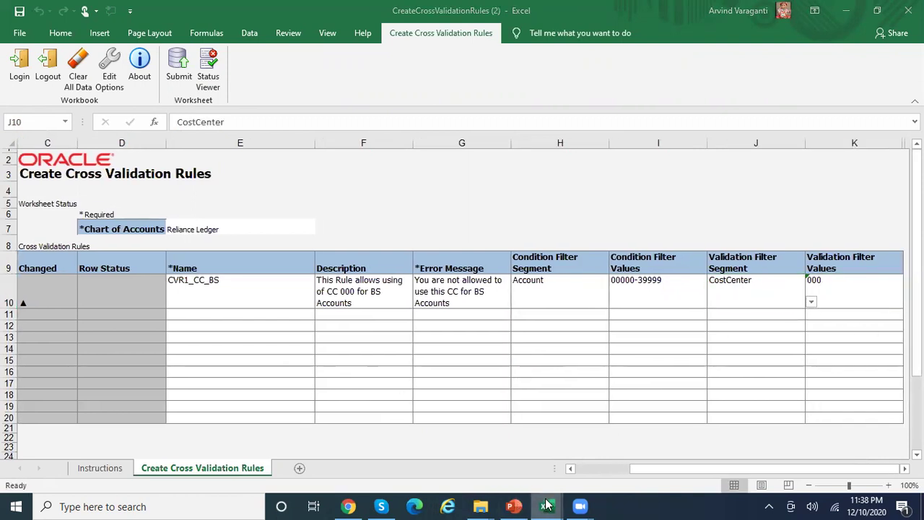
pyautogui.click(613, 470)
pyautogui.moveTo(559, 505)
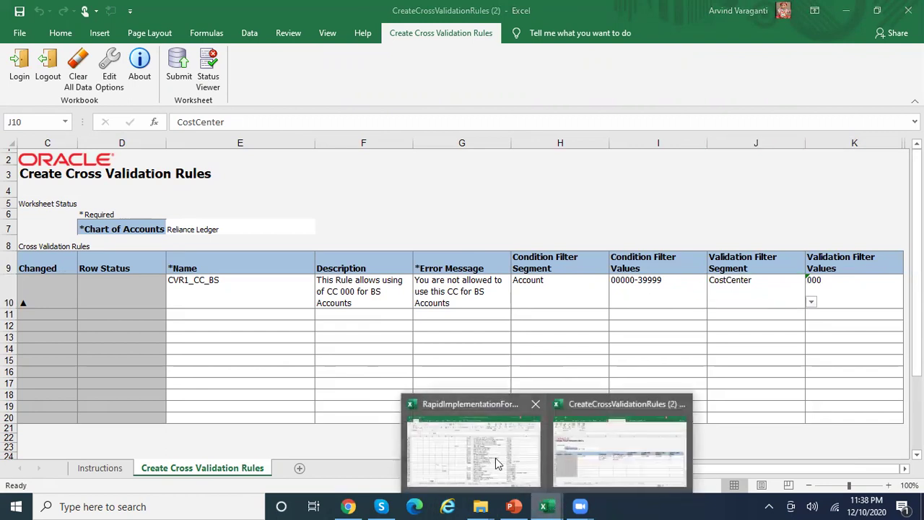
pyautogui.click(498, 451)
pyautogui.click(564, 468)
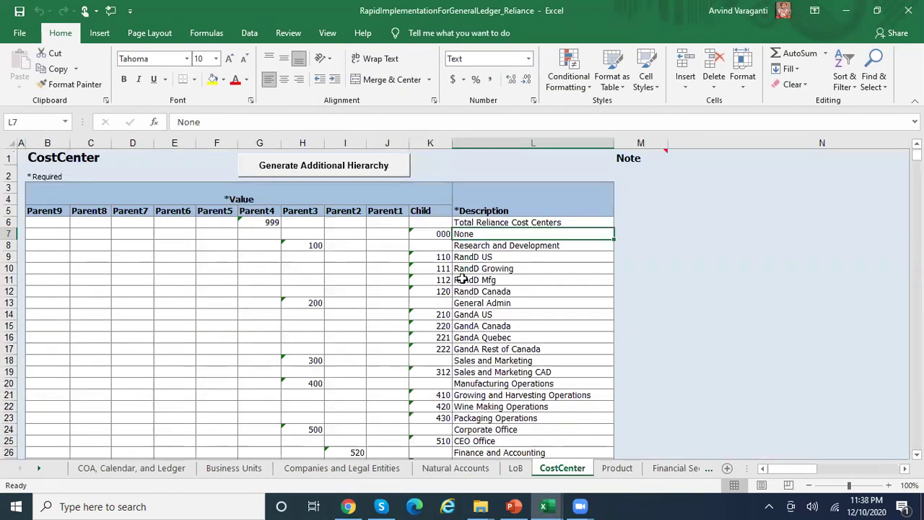
pyautogui.click(428, 235)
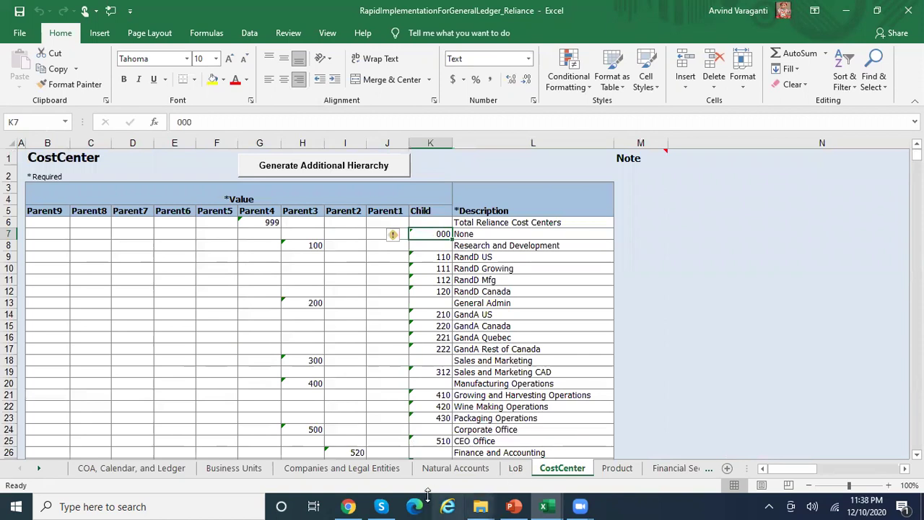
# Return to the CreateCrossValidationRules workbook and check the condition filter values of rule CVR1_CC_BS
pyautogui.moveTo(545, 505)
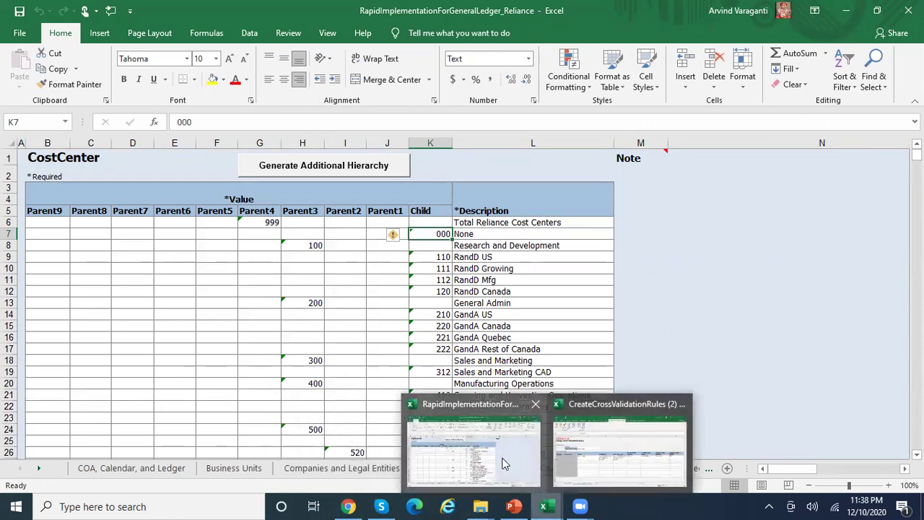
pyautogui.click(605, 446)
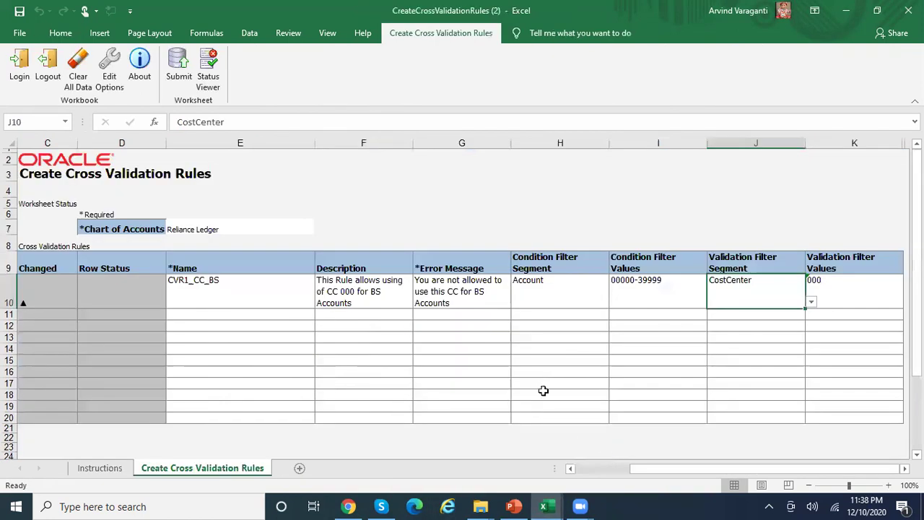
pyautogui.click(348, 506)
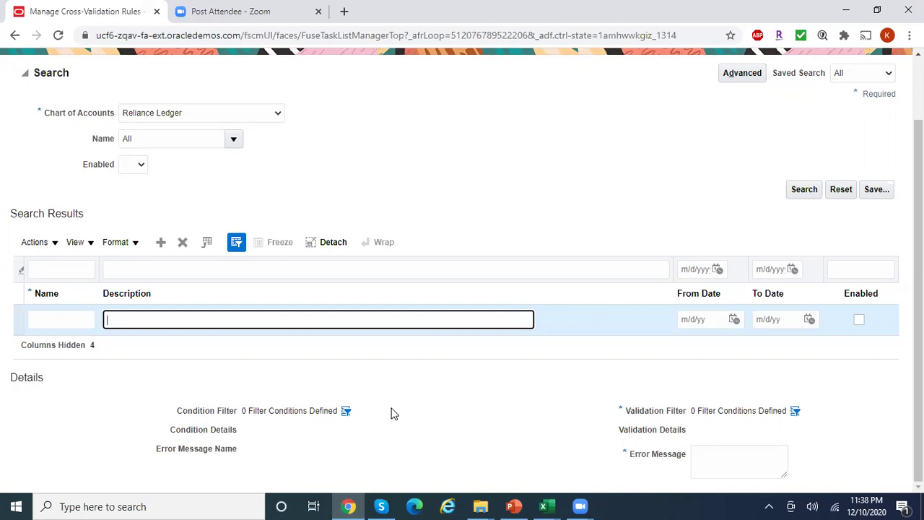
pyautogui.hotkey('alt', 'Tab')
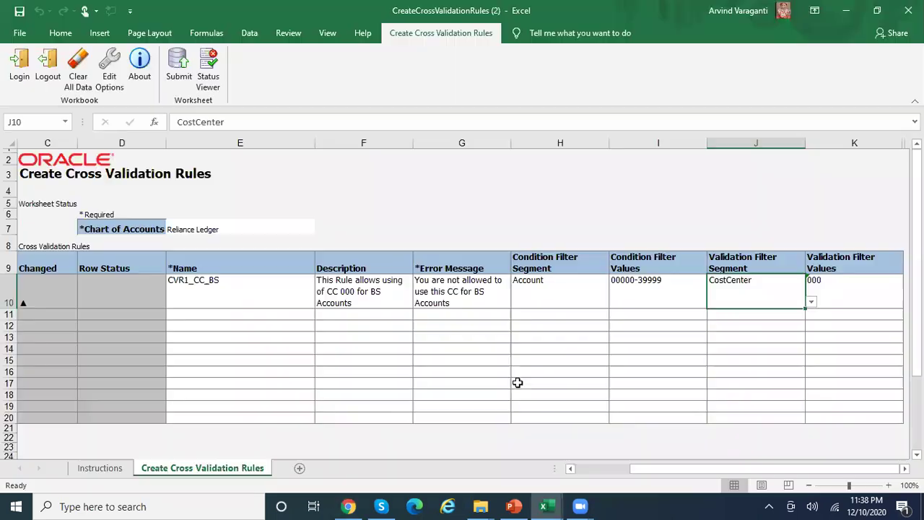
pyautogui.click(641, 291)
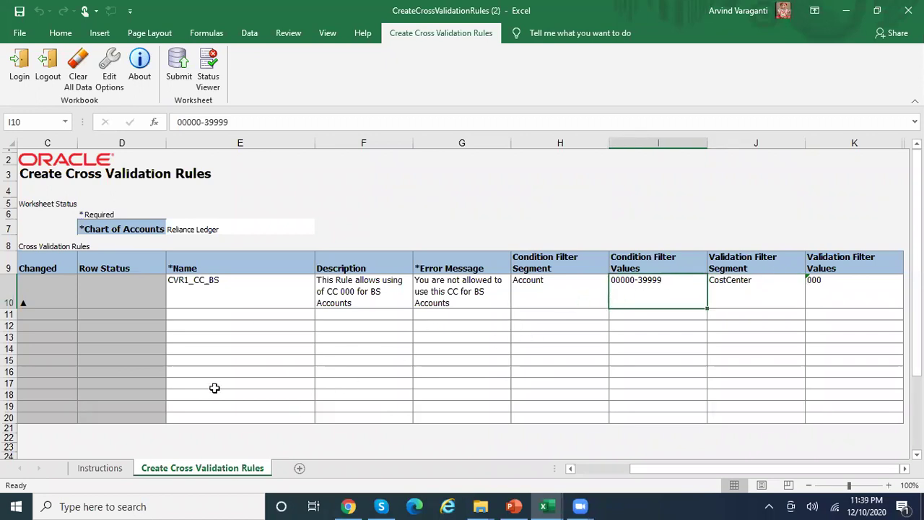
# Examine the template's Instructions sheet for the notes and for how to specify multiple values, ranges and parent values in filters
pyautogui.click(100, 468)
pyautogui.click(300, 361)
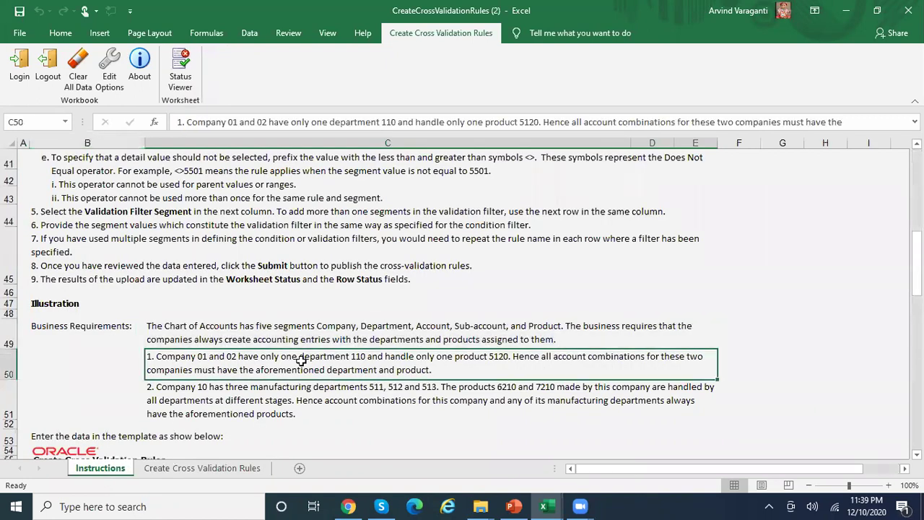
pyautogui.press('Up')
pyautogui.press('Up')
pyautogui.press('Up')
pyautogui.press('Up')
pyautogui.press('Up')
pyautogui.press('Up')
pyautogui.press('Up')
pyautogui.press('Up')
pyautogui.press('Up')
pyautogui.press('Up')
pyautogui.press('Up')
pyautogui.press('Up')
pyautogui.press('Up')
pyautogui.press('Up')
pyautogui.press('Up')
pyautogui.press('Up')
pyautogui.press('Up')
pyautogui.press('Up')
pyautogui.press('Up')
pyautogui.press('Up')
pyautogui.press('Down')
pyautogui.press('Down')
pyautogui.press('Down')
pyautogui.press('Down')
pyautogui.press('Down')
pyautogui.press('Down')
pyautogui.press('Down')
pyautogui.press('Down')
pyautogui.press('Down')
pyautogui.press('Down')
pyautogui.press('Down')
pyautogui.press('Down')
pyautogui.press('Down')
pyautogui.press('Down')
pyautogui.press('Down')
pyautogui.press('Down')
pyautogui.press('Down')
pyautogui.press('Down')
pyautogui.press('Down')
pyautogui.press('Down')
pyautogui.press('Down')
pyautogui.press('Down')
pyautogui.press('Down')
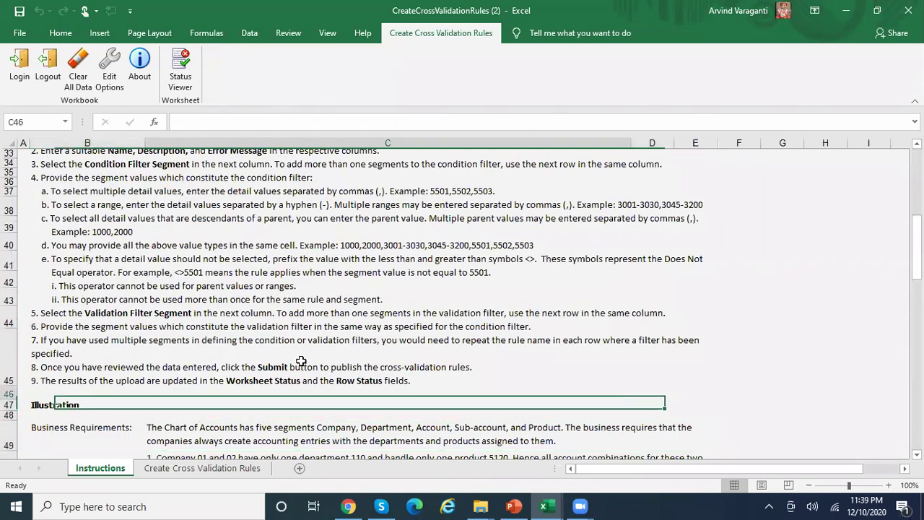
pyautogui.press('Up')
pyautogui.press('Up')
pyautogui.press('Up')
pyautogui.press('Up')
pyautogui.press('Up')
pyautogui.press('Up')
pyautogui.press('Up')
pyautogui.press('Up')
pyautogui.press('Up')
pyautogui.press('Up')
pyautogui.press('Up')
pyautogui.press('Up')
pyautogui.press('Up')
pyautogui.press('Up')
pyautogui.press('Up')
pyautogui.press('Up')
pyautogui.press('Up')
pyautogui.press('Up')
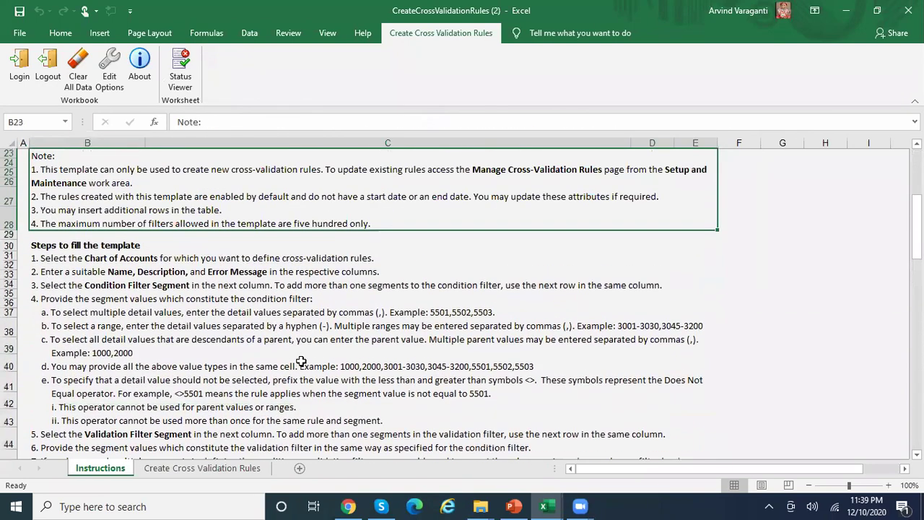
pyautogui.click(495, 315)
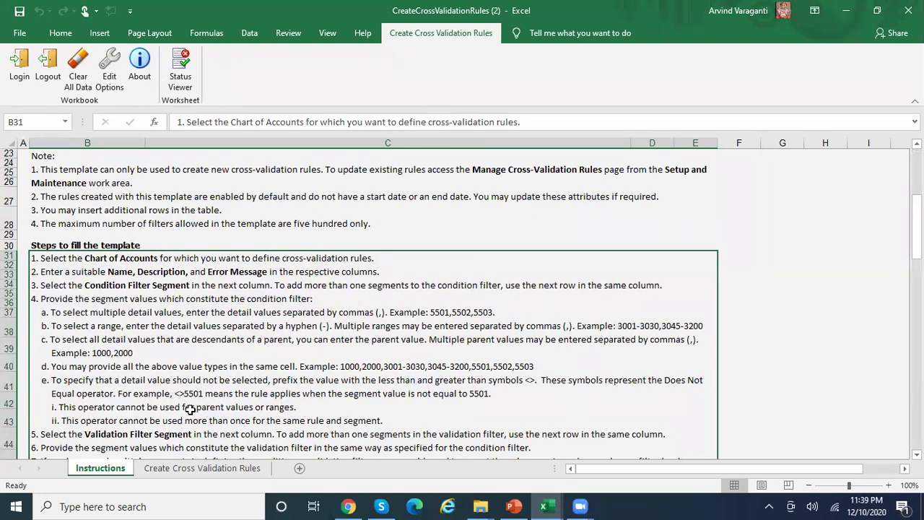
# Return to the Create Cross Validation Rules sheet and review the condition and validation filters of rule CVR1_CC_BS
pyautogui.click(225, 469)
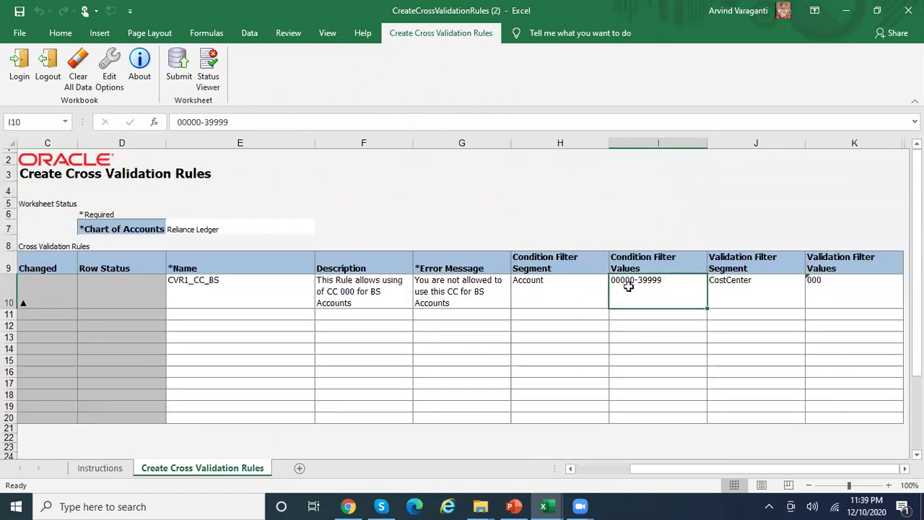
pyautogui.click(755, 286)
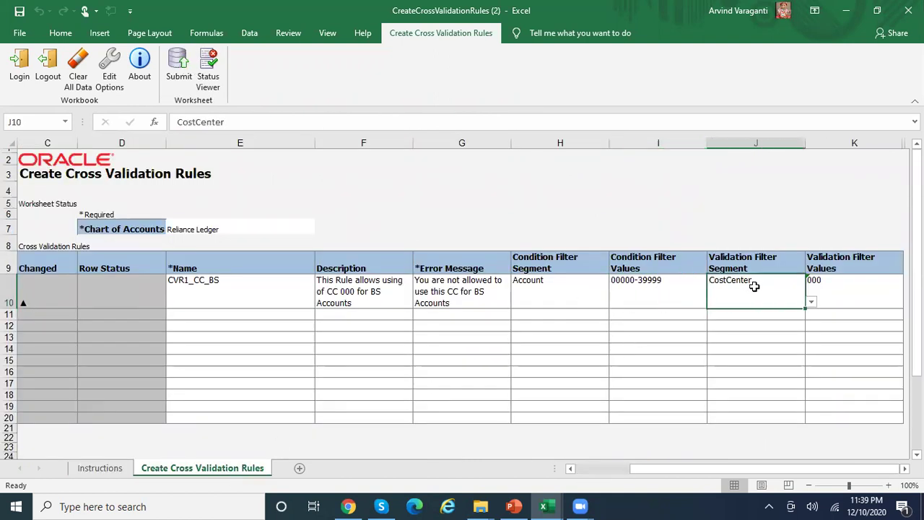
pyautogui.click(837, 291)
pyautogui.moveTo(855, 466); pyautogui.dragTo(628, 469)
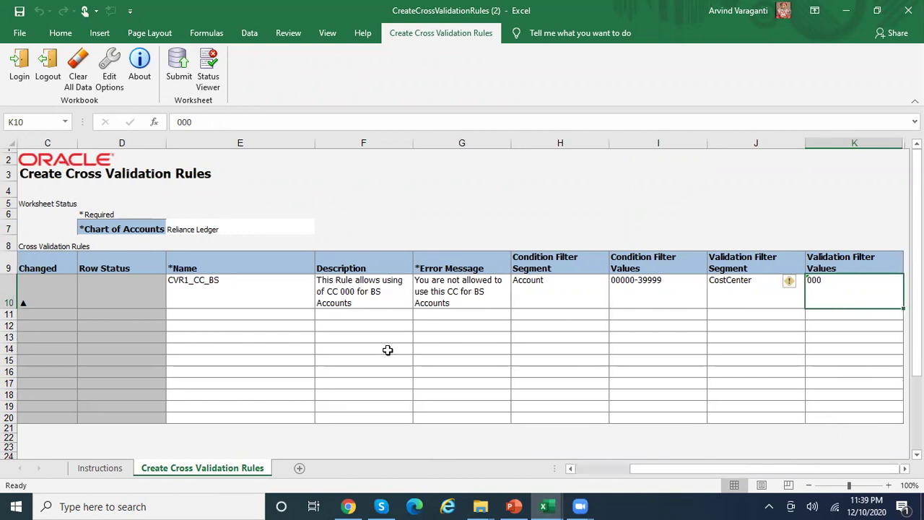
# Switch to Oracle Fusion in Chrome and leave the Manage Cross Validation Rules page, discarding the unsaved blank rule
pyautogui.click(349, 506)
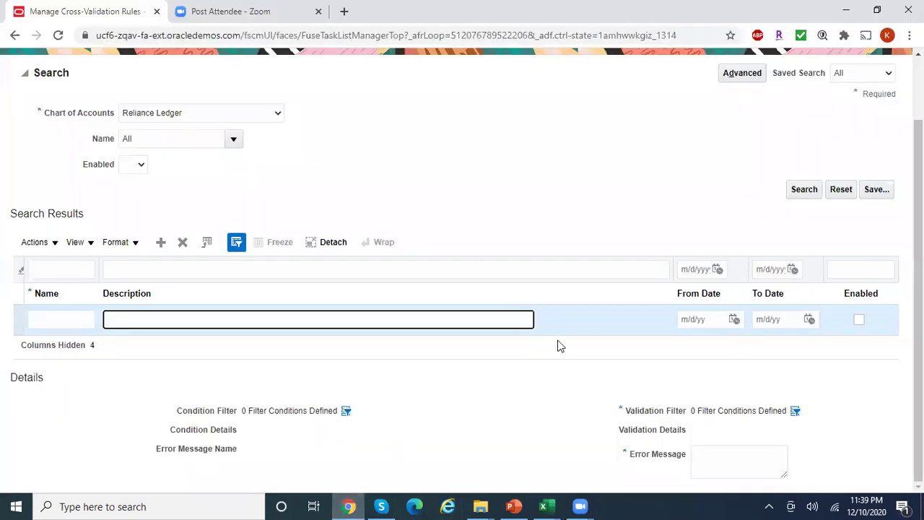
pyautogui.scroll(1, 872, 204)
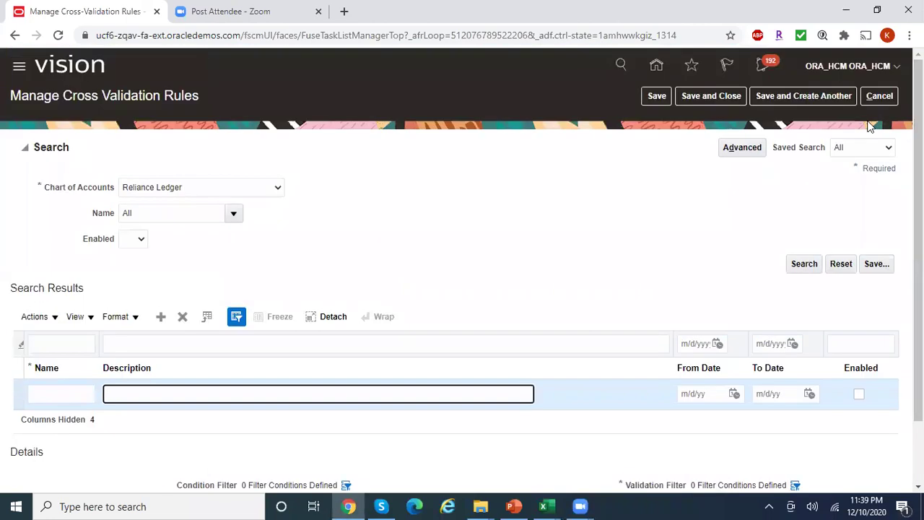
pyautogui.click(879, 96)
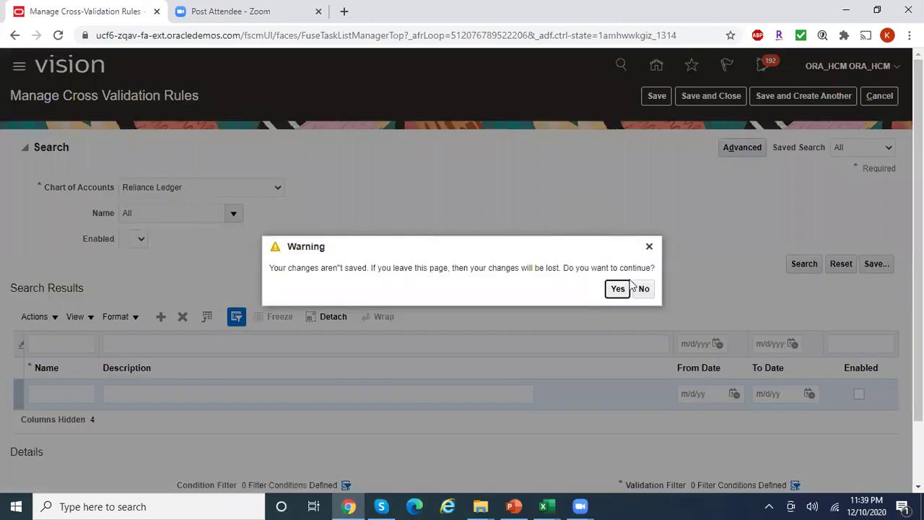
pyautogui.click(616, 288)
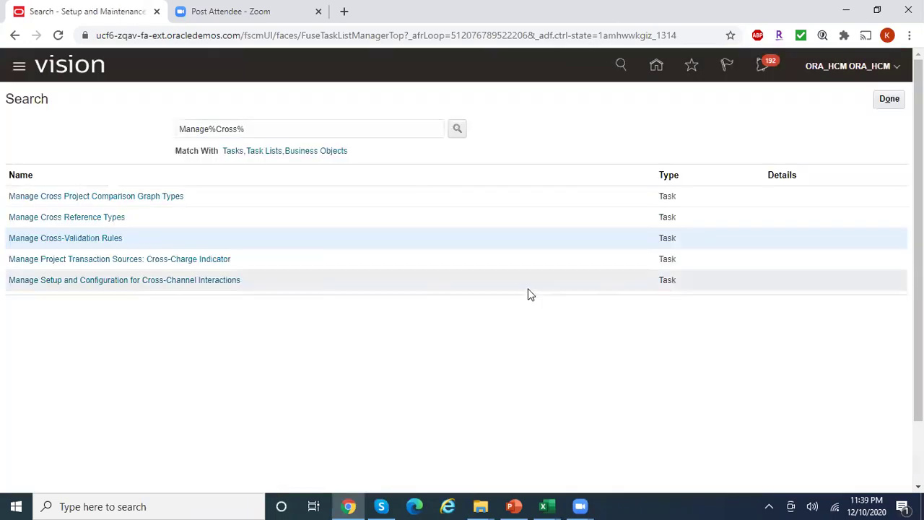
# Switch back to the CreateCrossValidationRules workbook and submit its rule, keeping the option to continue uploading subsequent rows on failure
pyautogui.hotkey('alt', 'Tab')
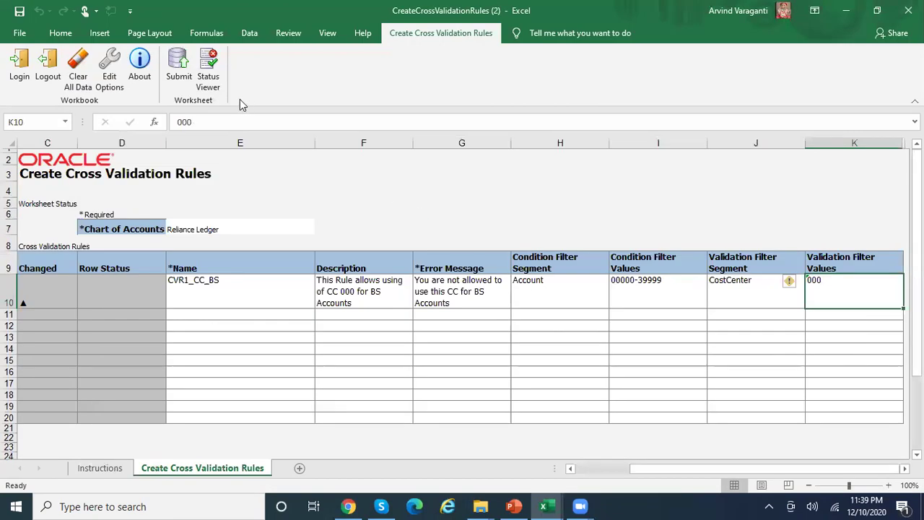
pyautogui.click(180, 67)
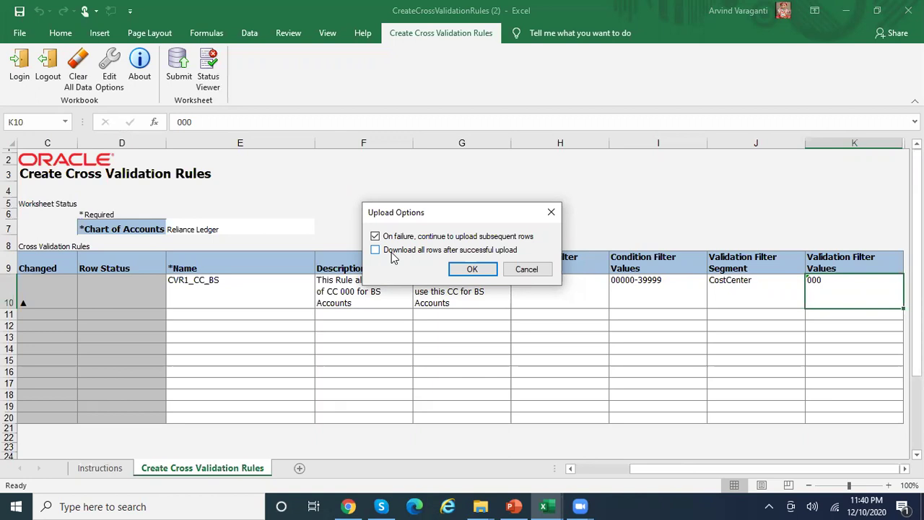
pyautogui.click(472, 270)
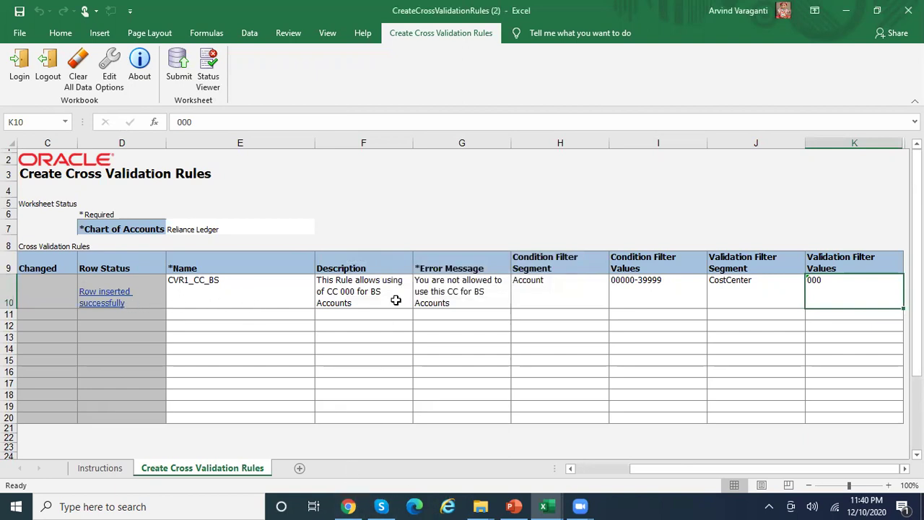
# Open the Manage Cross-Validation Rules task in Oracle Fusion and search for the rules of the Reliance Ledger chart of accounts
pyautogui.click(348, 506)
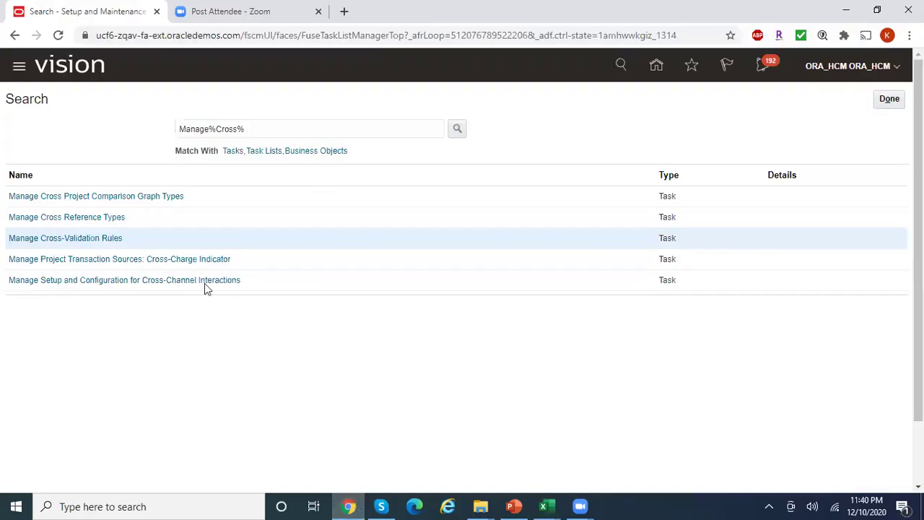
pyautogui.click(114, 238)
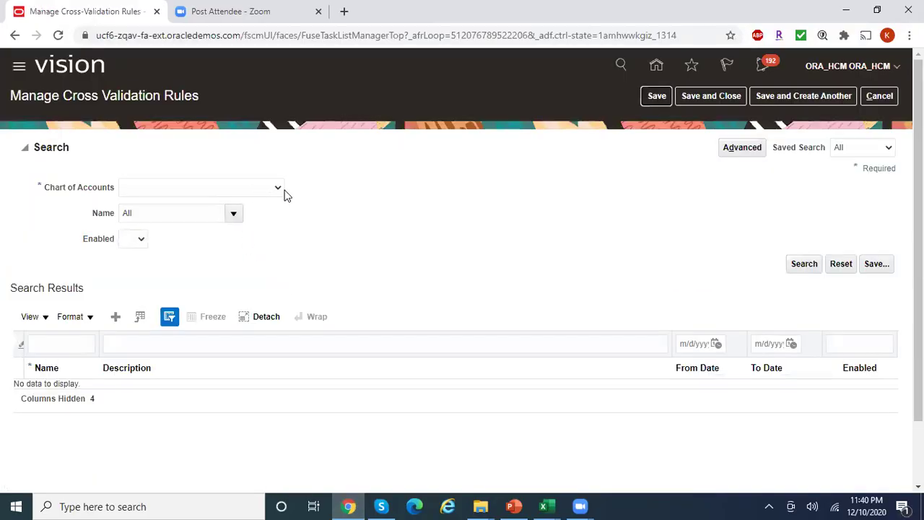
pyautogui.click(277, 190)
pyautogui.press('r')
pyautogui.press('r')
pyautogui.press('r')
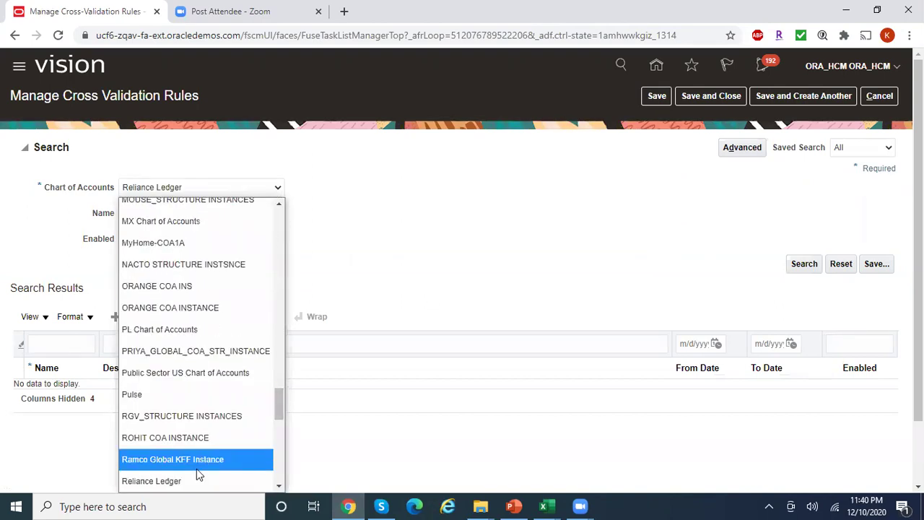
pyautogui.click(196, 479)
pyautogui.click(804, 263)
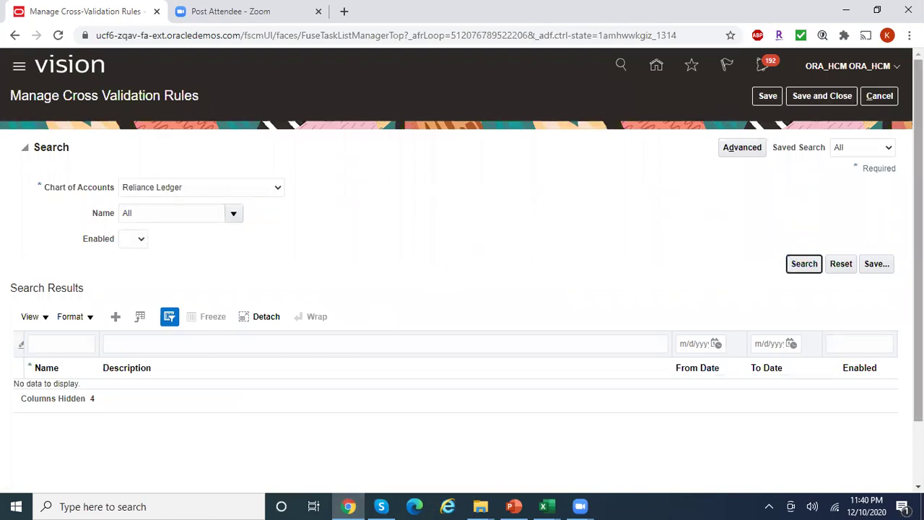
pyautogui.scroll(-1, 808, 230)
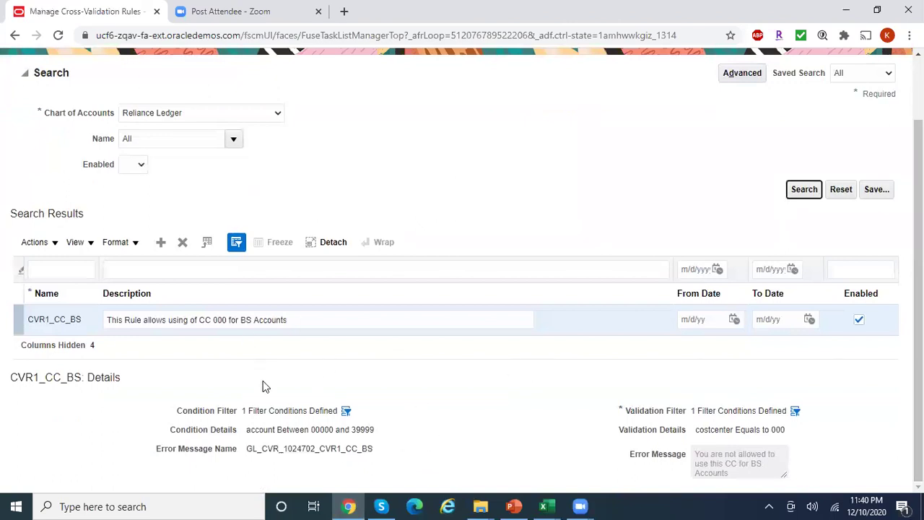
# Compare the details of rule CVR1_CC_BS in Oracle Fusion with its row in the CreateCrossValidationRules workbook
pyautogui.hotkey('alt', 'Tab')
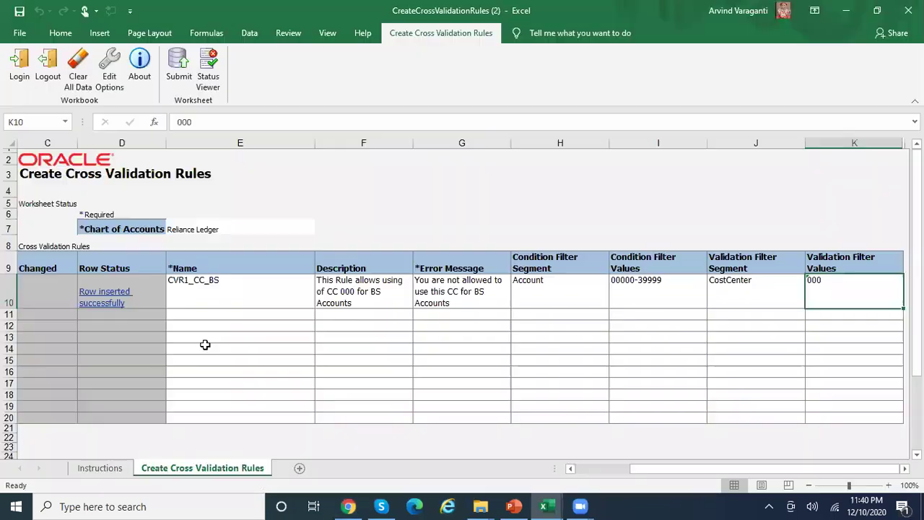
pyautogui.click(252, 291)
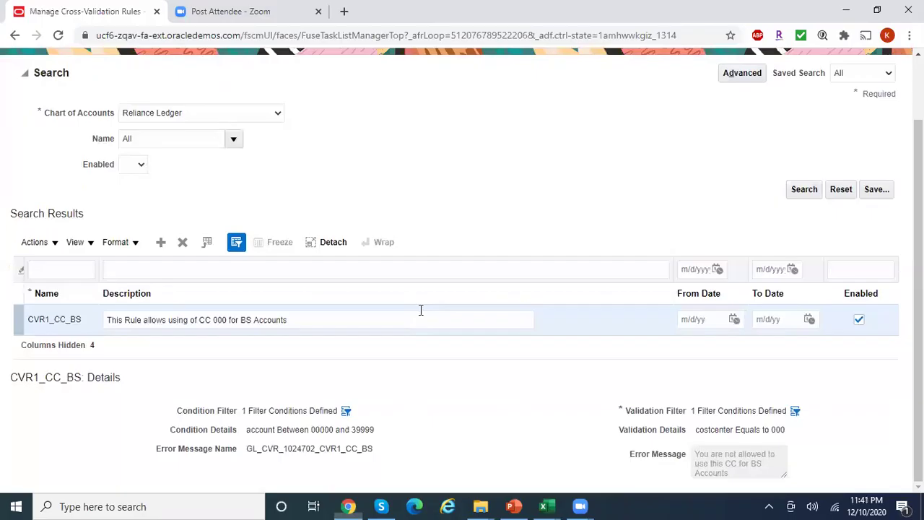
pyautogui.hotkey('alt', 'Tab')
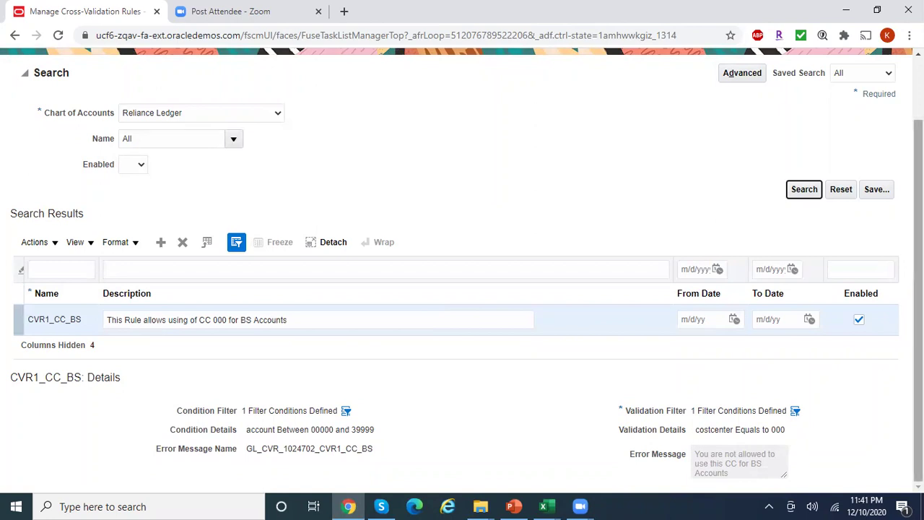
pyautogui.scroll(2, 462, 289)
pyautogui.scroll(-1, 754, 293)
pyautogui.hotkey('alt', 'Tab')
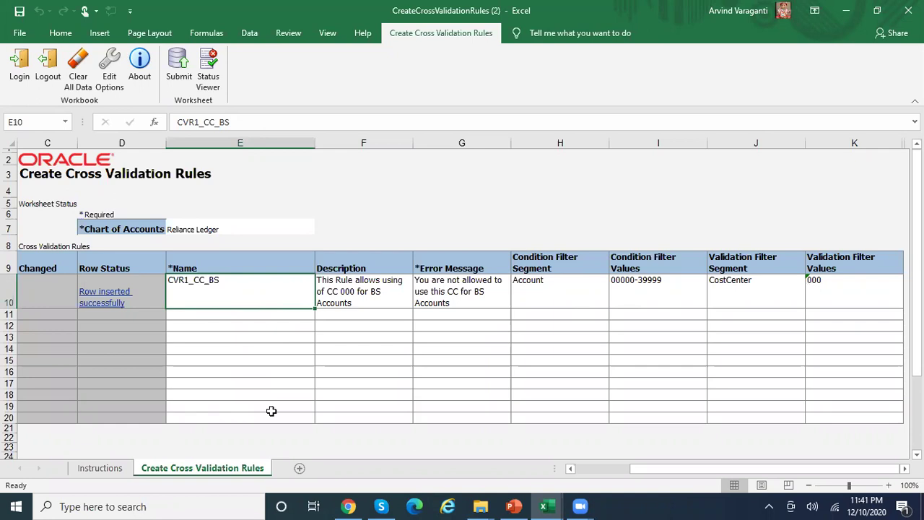
pyautogui.hotkey('alt', 'Tab')
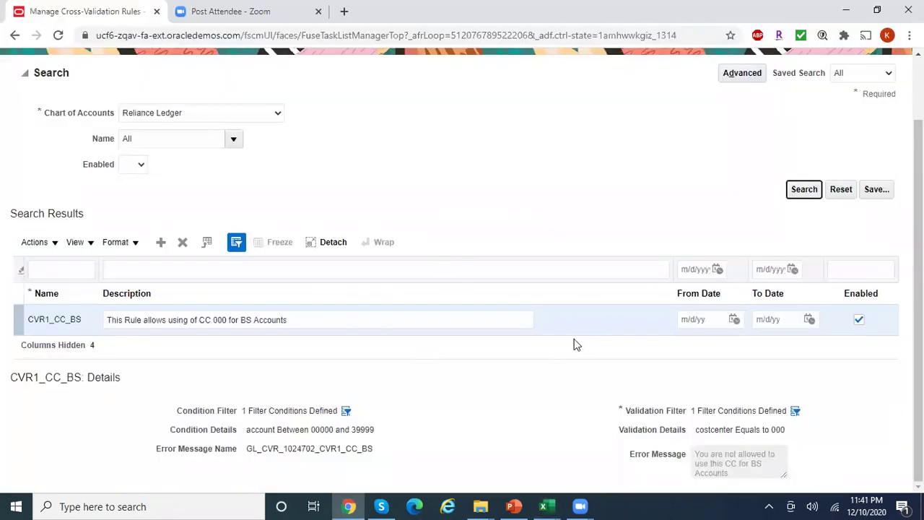
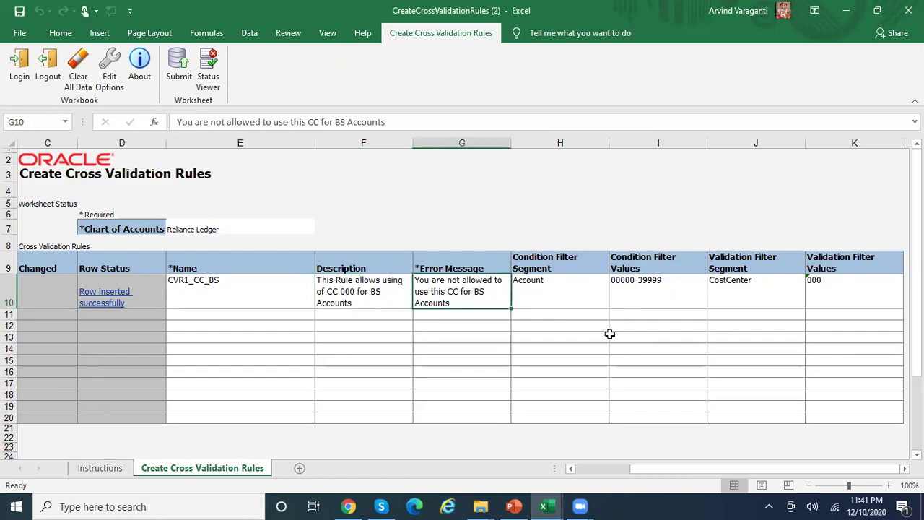
pyautogui.hotkey('alt', 'Tab')
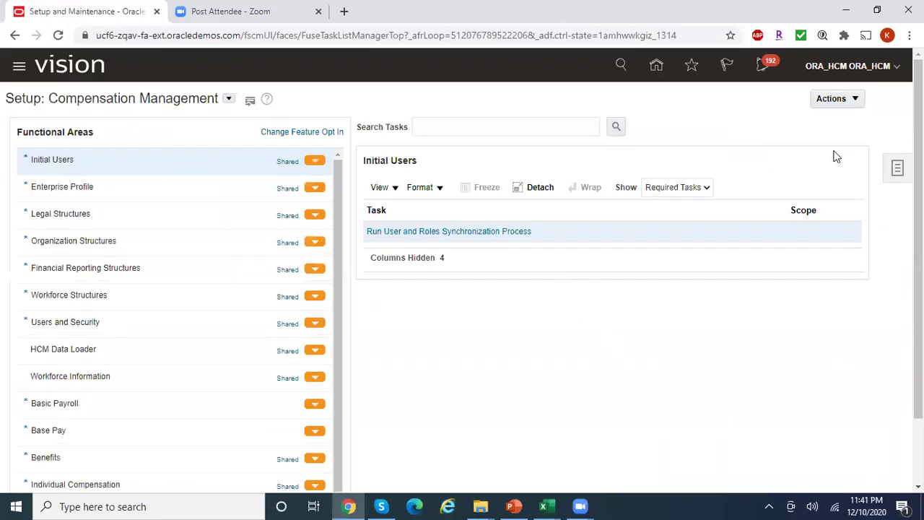
# Open the Journals work area under General Accounting and start creating a new journal
pyautogui.click(655, 65)
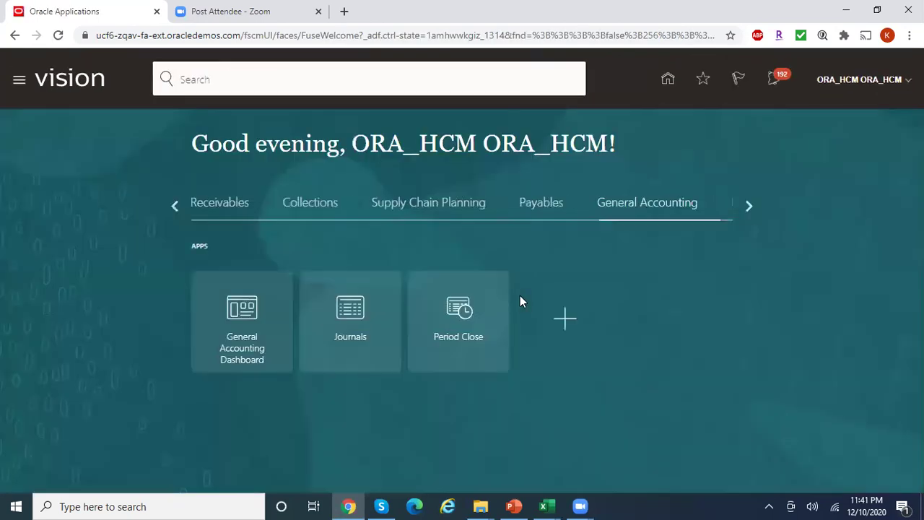
pyautogui.click(350, 318)
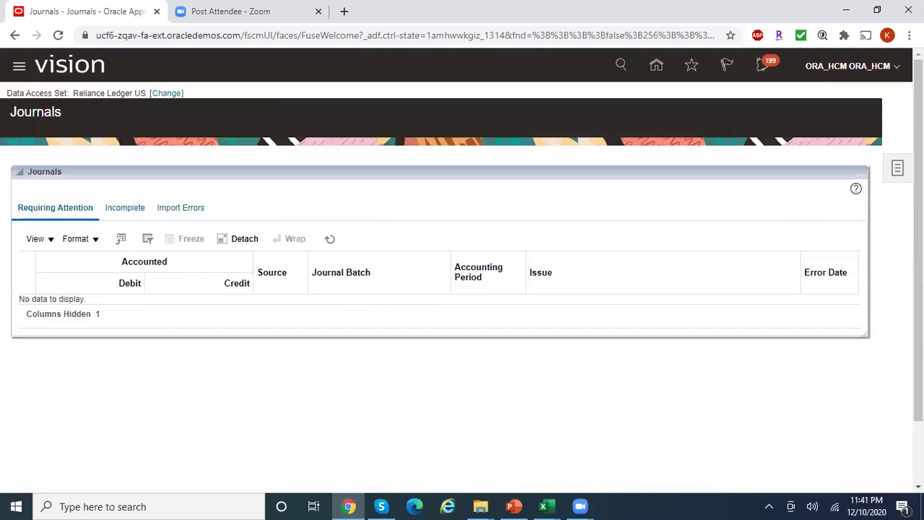
pyautogui.click(898, 170)
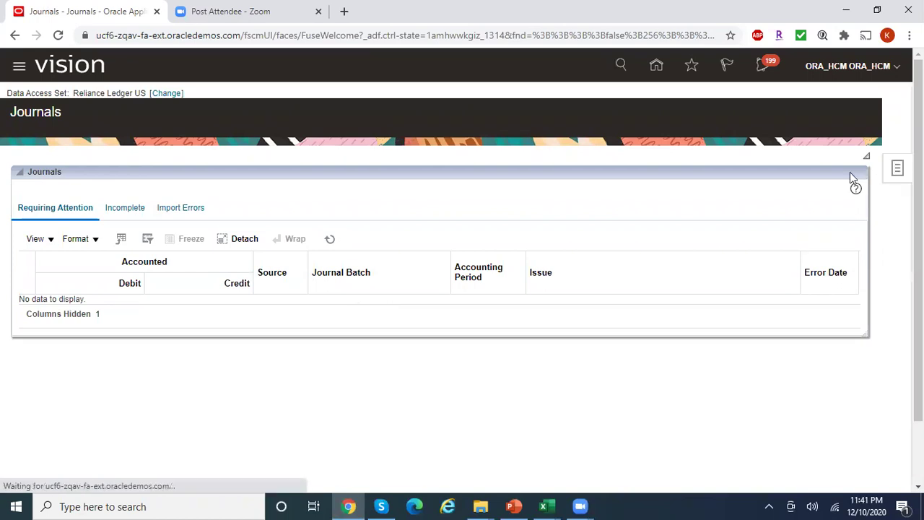
pyautogui.click(816, 127)
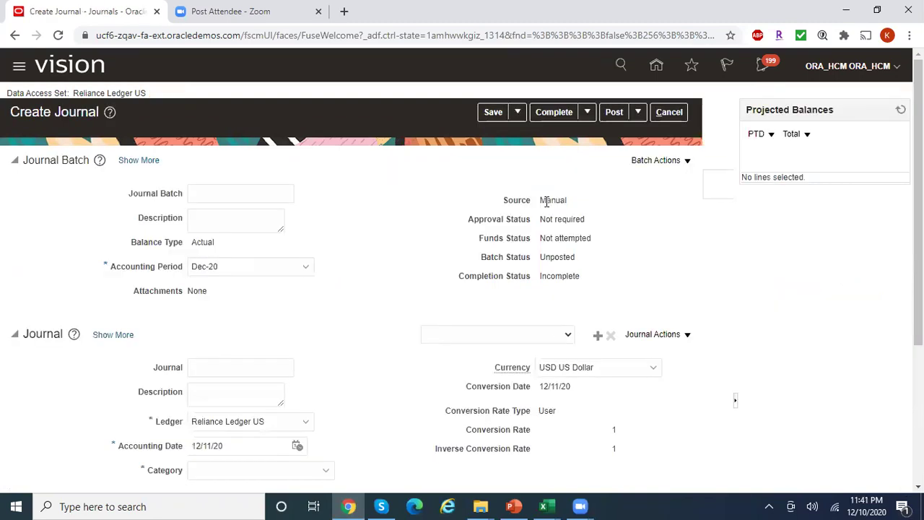
# Name the journal batch Test Jrnl Batch and the journal Test Jrnl, and set the journal category to Adjustment
pyautogui.click(260, 194)
pyautogui.write('Test Jrnl Batch')
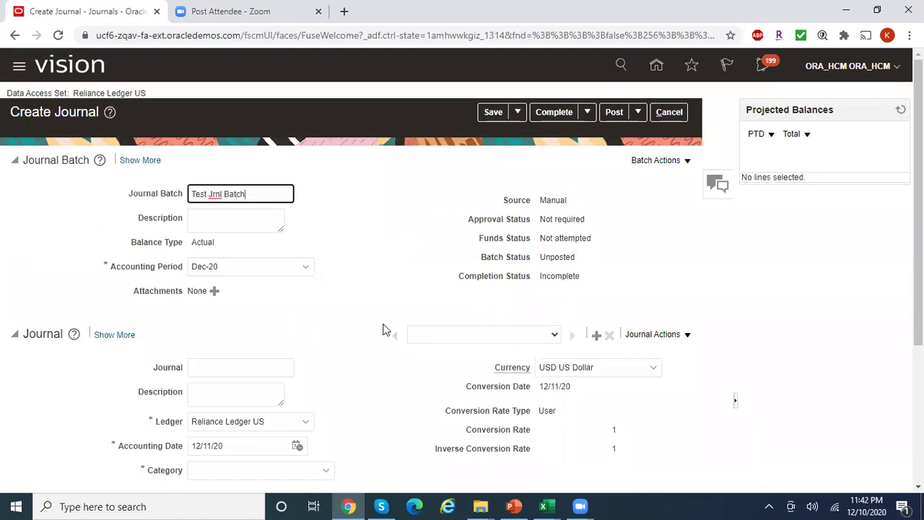
pyautogui.scroll(-2, 918, 216)
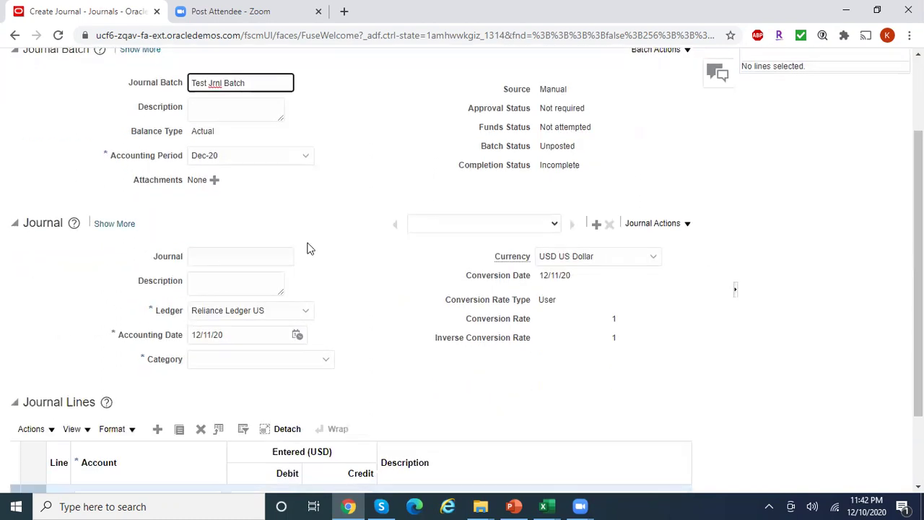
pyautogui.click(247, 257)
pyautogui.write('Test Jrnl')
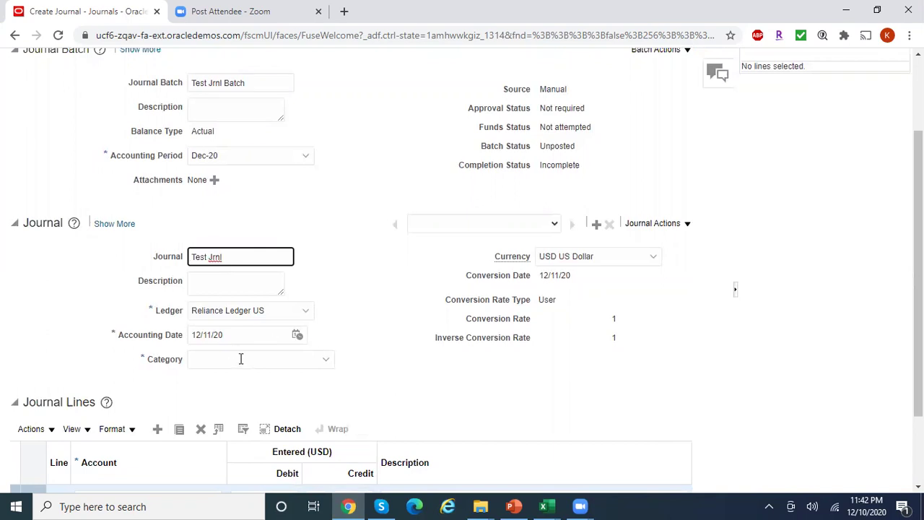
pyautogui.click(302, 358)
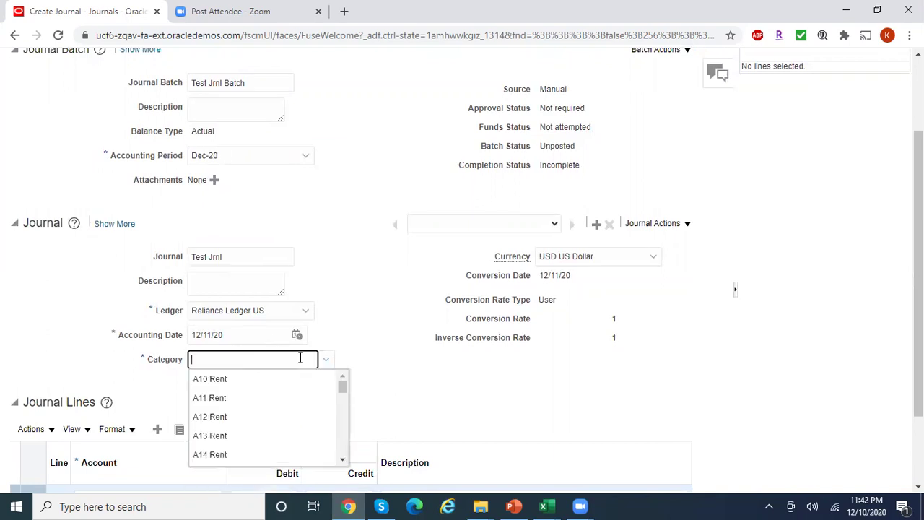
pyautogui.write('adj')
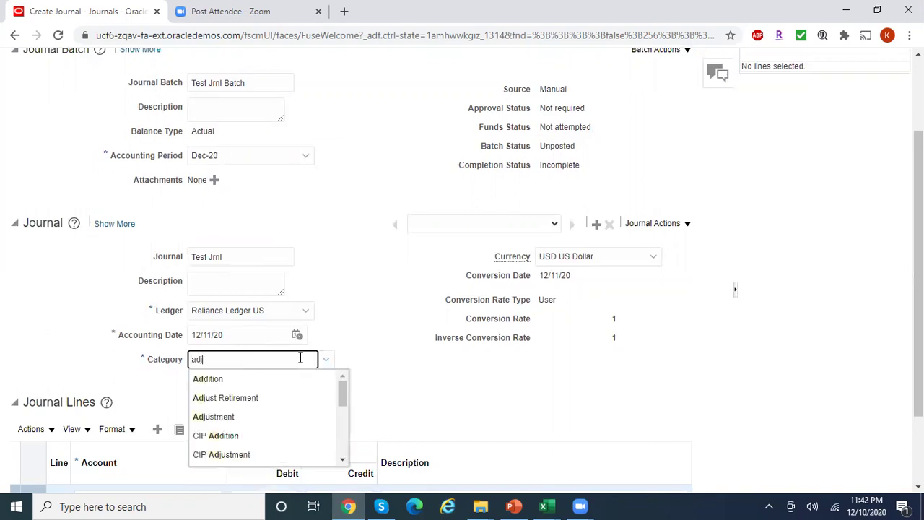
pyautogui.write('ust')
pyautogui.click(239, 398)
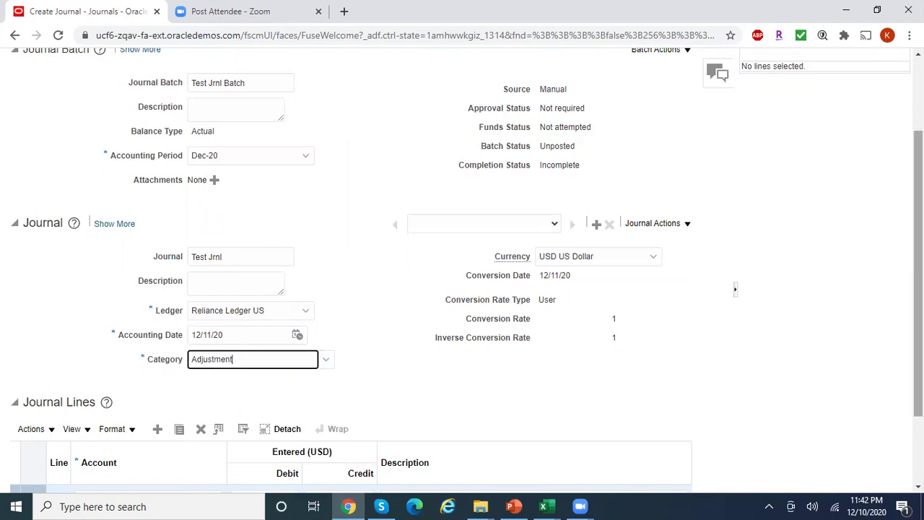
# Open the account selection for journal line 1 and choose company 1001, LoB 10 and account 11010 Cash Checking- BA
pyautogui.scroll(-2, 229, 402)
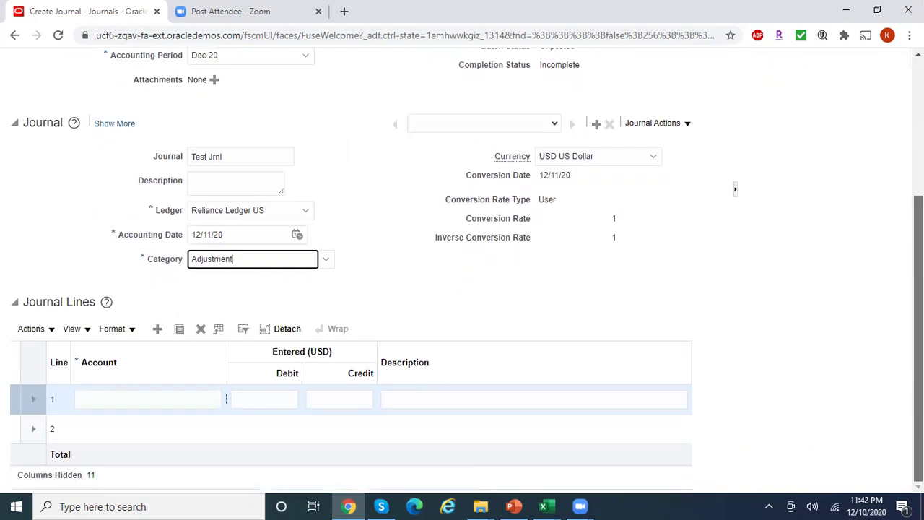
pyautogui.click(224, 402)
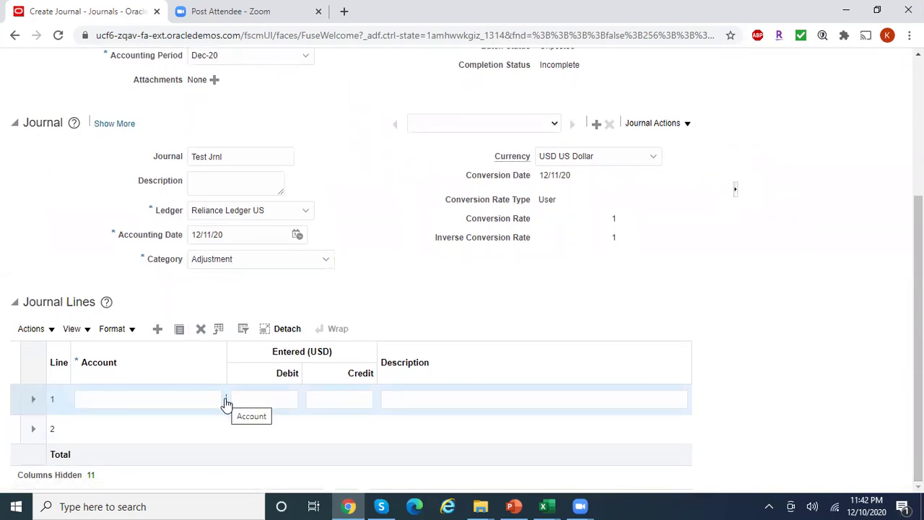
pyautogui.click(224, 397)
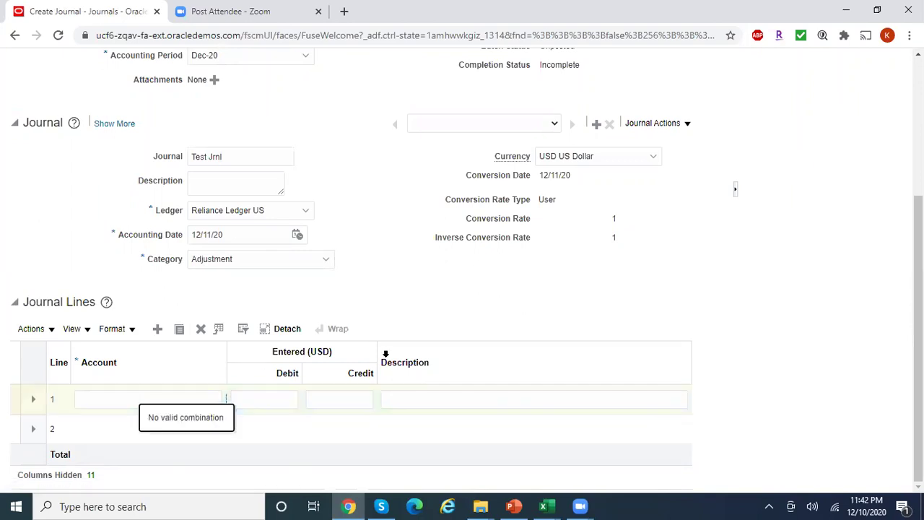
pyautogui.click(225, 397)
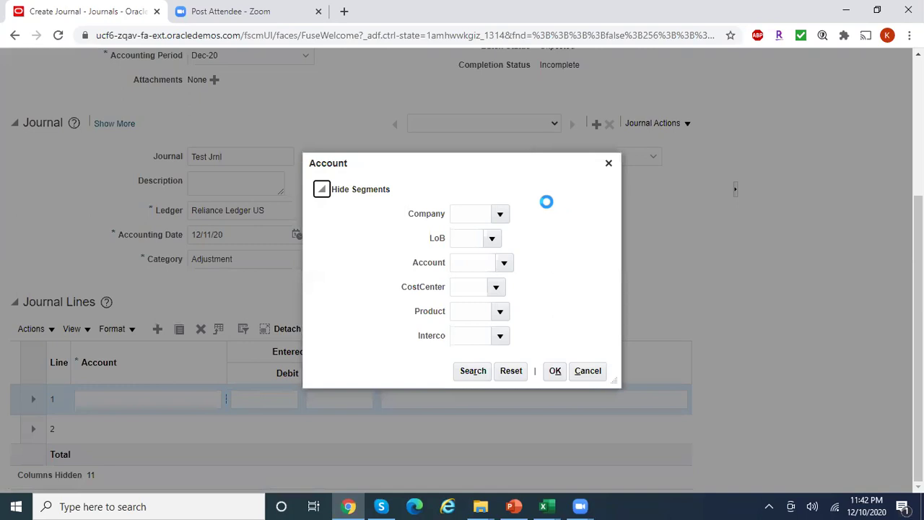
pyautogui.click(500, 213)
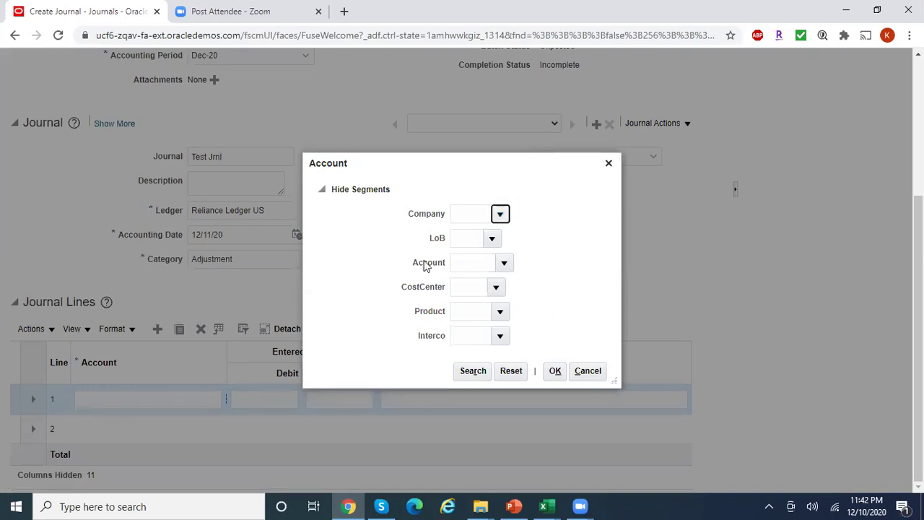
pyautogui.click(500, 215)
pyautogui.click(493, 238)
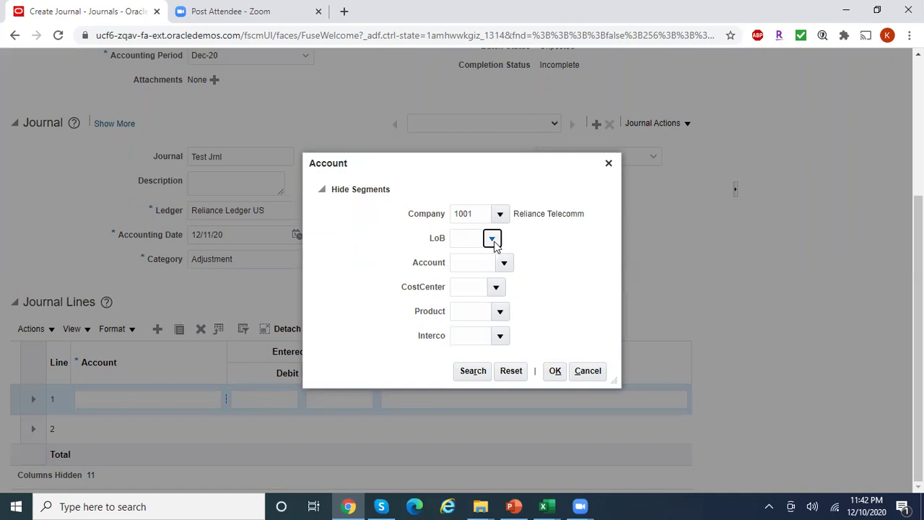
pyautogui.click(493, 239)
pyautogui.click(508, 263)
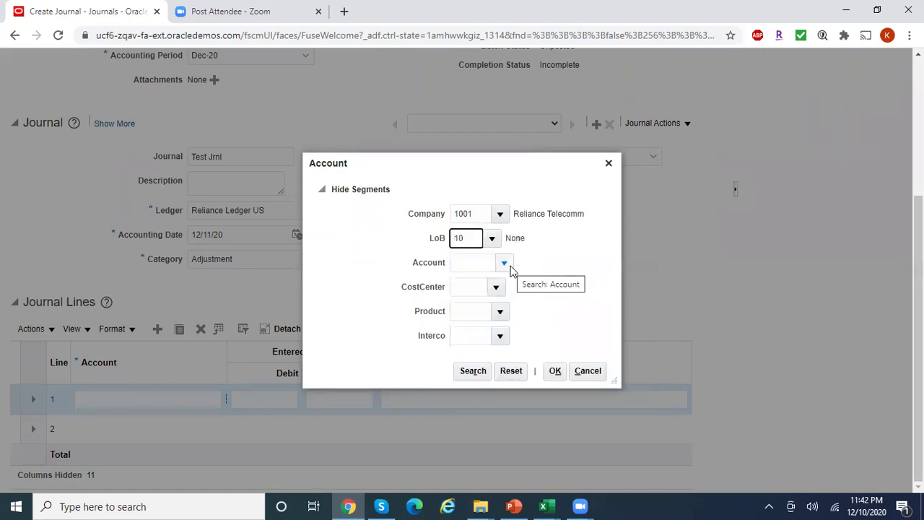
pyautogui.click(504, 263)
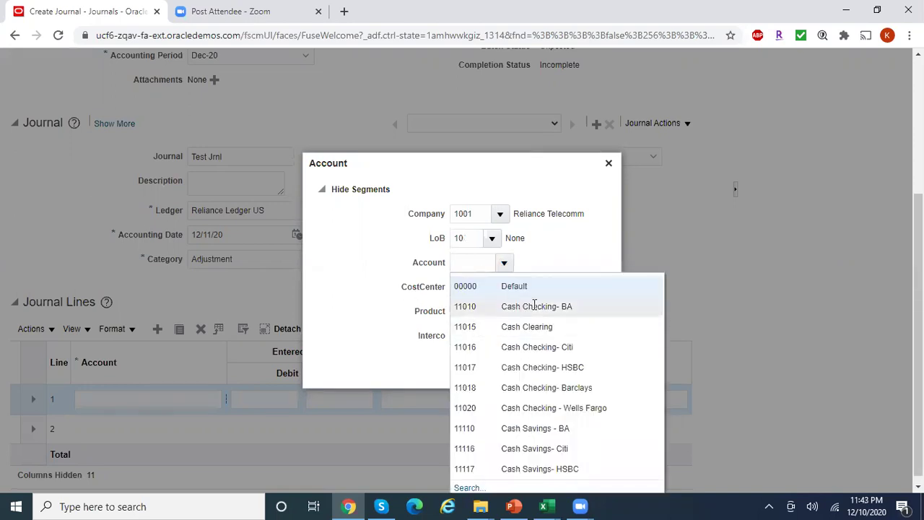
pyautogui.click(530, 306)
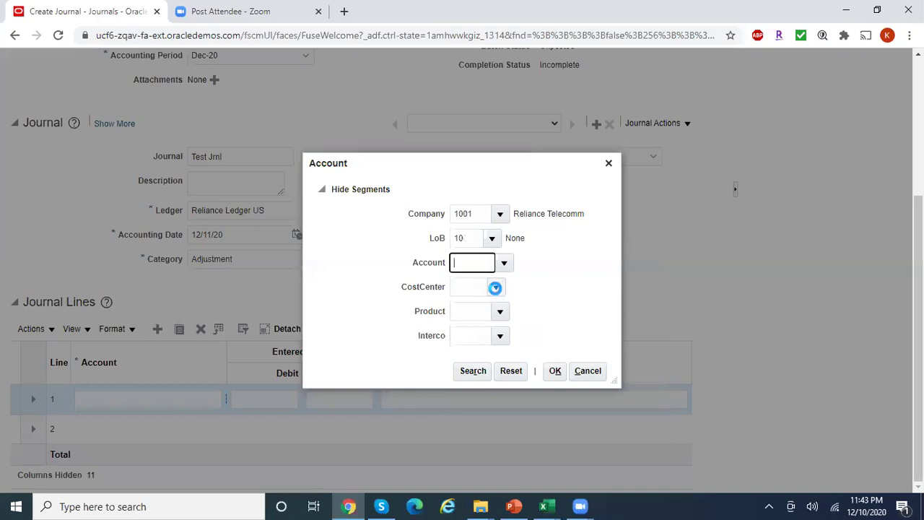
# Set the cost center to 112 RandD Mfg, product to 0000 and intercompany to 1002, and submit the account combination
pyautogui.click(495, 289)
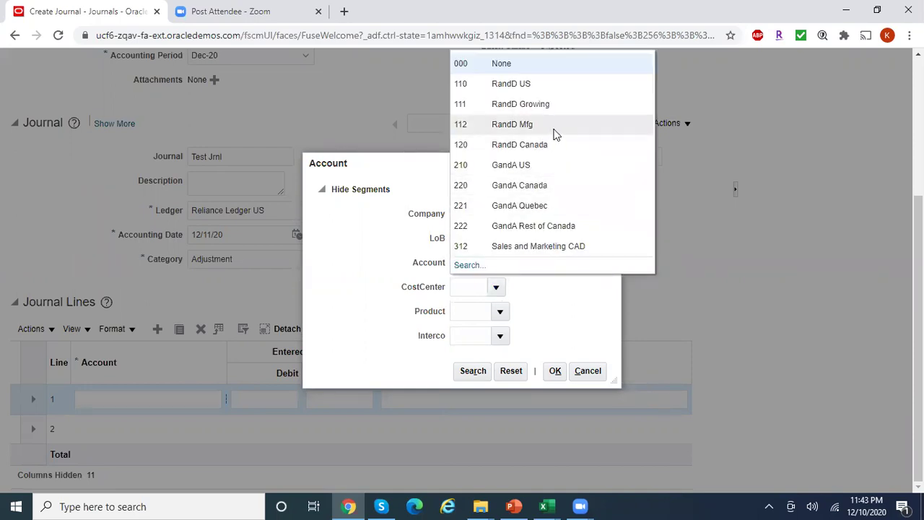
pyautogui.click(468, 286)
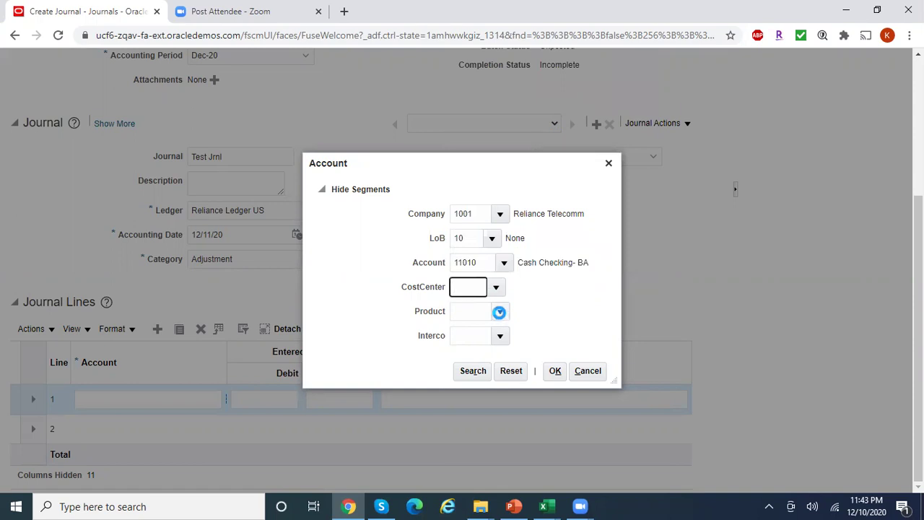
pyautogui.click(501, 314)
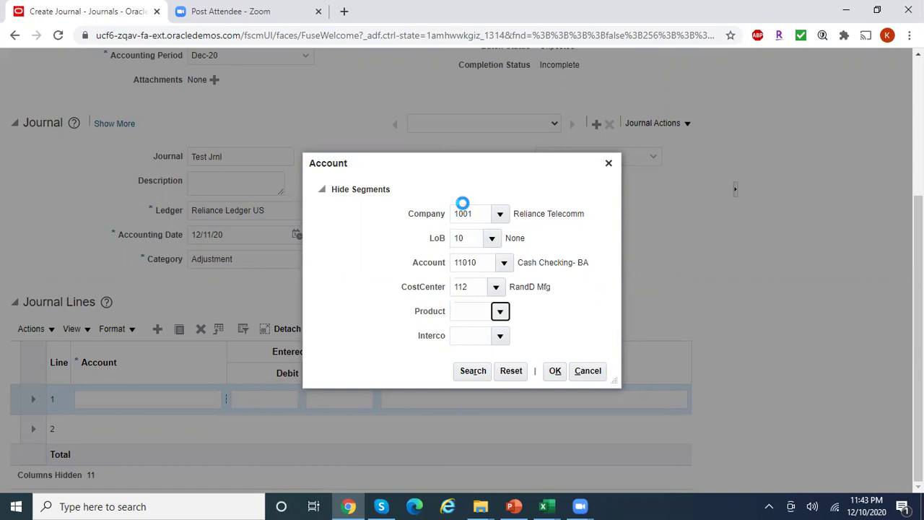
pyautogui.click(520, 91)
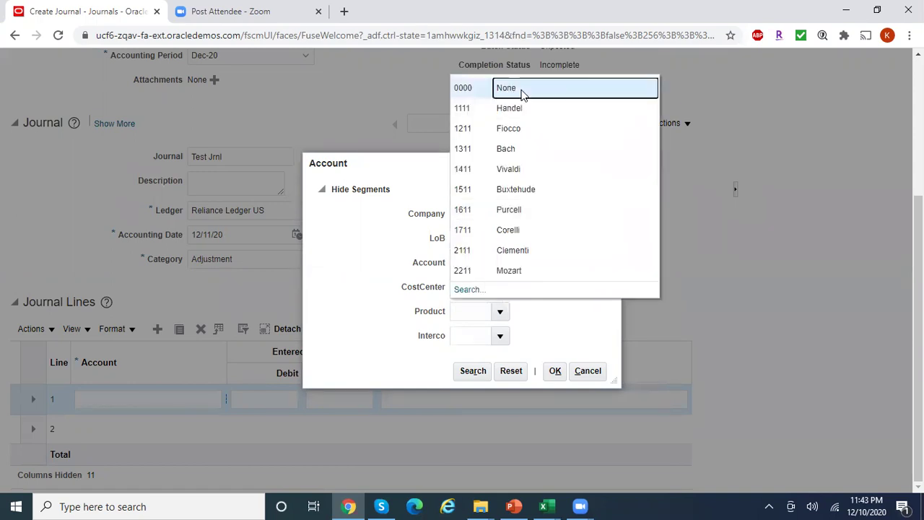
pyautogui.click(498, 336)
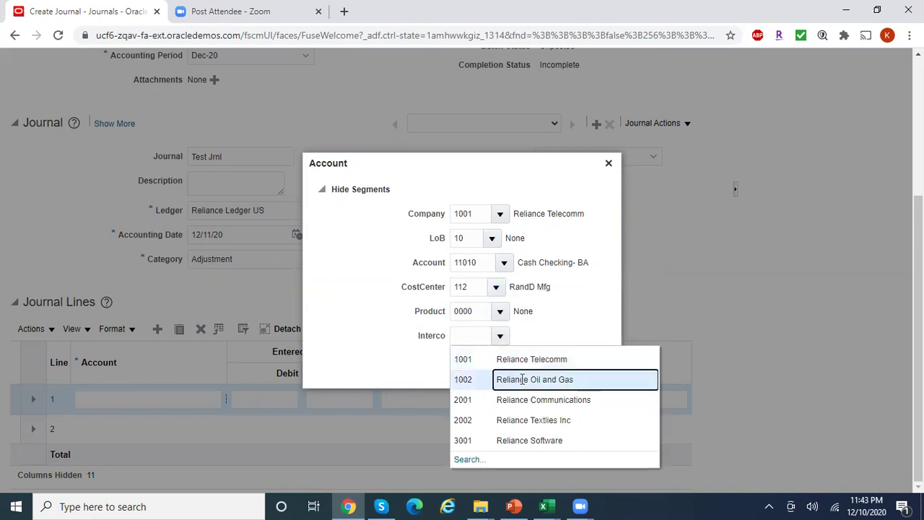
pyautogui.press('Escape')
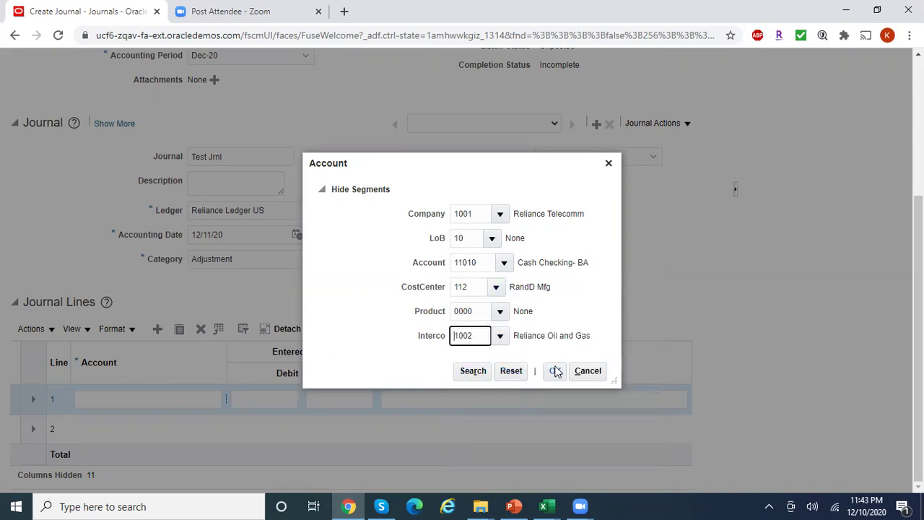
pyautogui.click(555, 373)
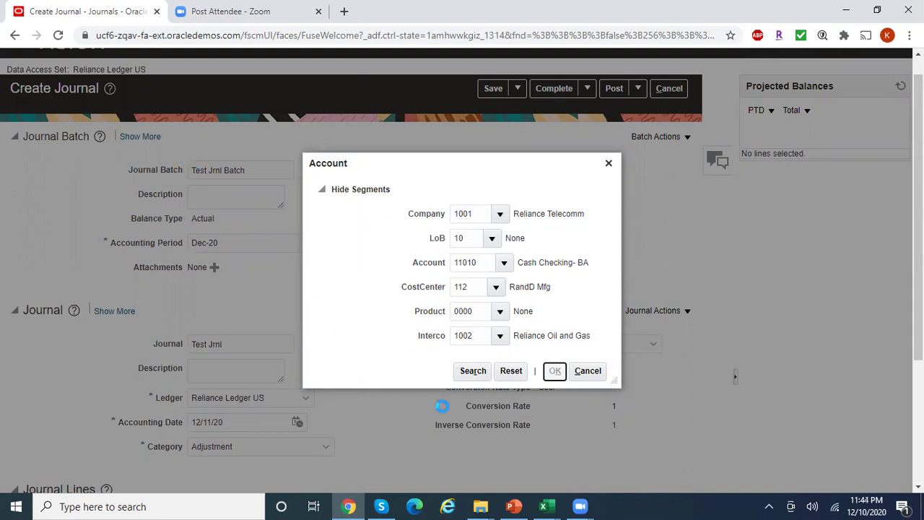
# Compare the journal's account error with the rule's message in the CreateCrossValidationRules workbook, and cancel the account selection back in Oracle Fusion
pyautogui.moveTo(556, 503)
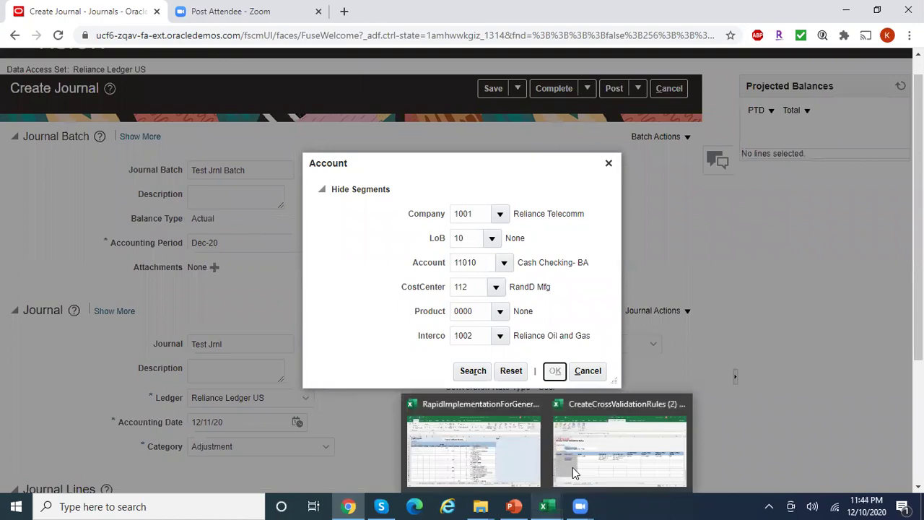
pyautogui.click(606, 453)
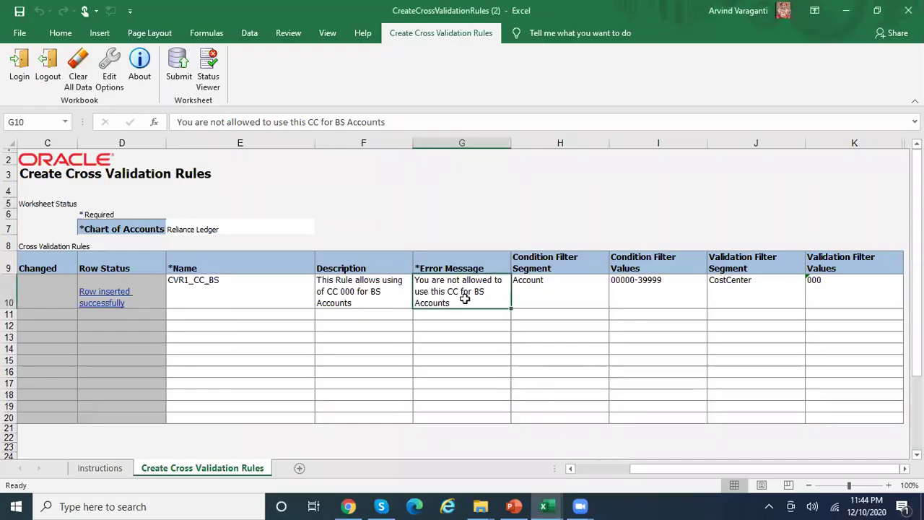
pyautogui.click(348, 506)
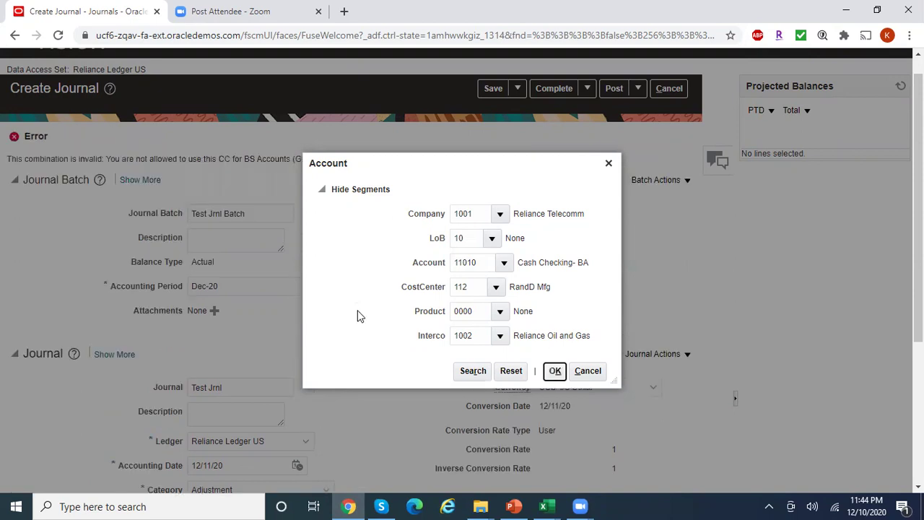
pyautogui.click(528, 163)
pyautogui.click(589, 371)
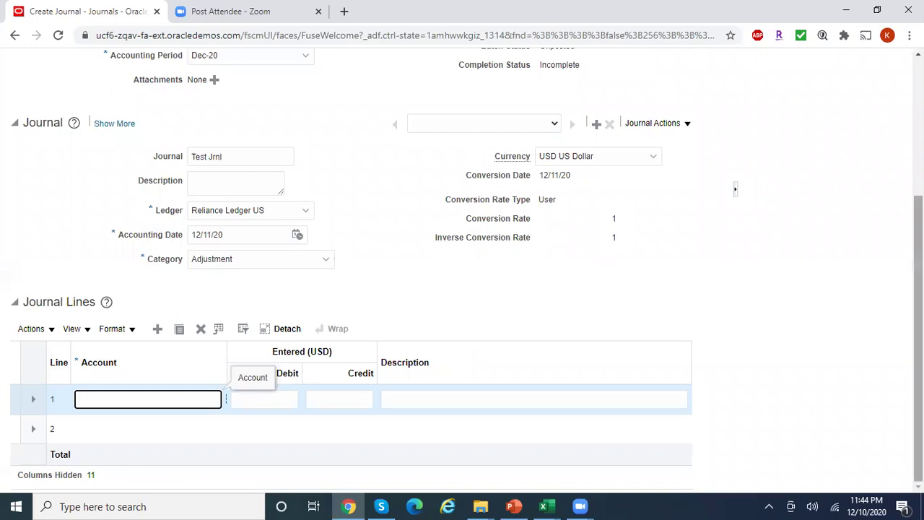
# Reopen the account selection for journal line 1 and choose company 1001 Reliance Telecomm, LoB 10 and account 11010 Cash Checking- BA
pyautogui.scroll(3, 328, 212)
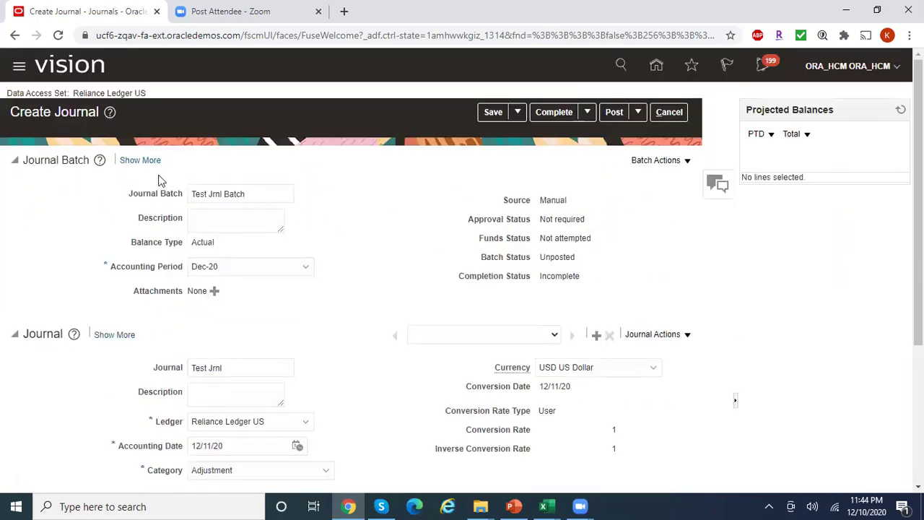
pyautogui.scroll(-2, 918, 238)
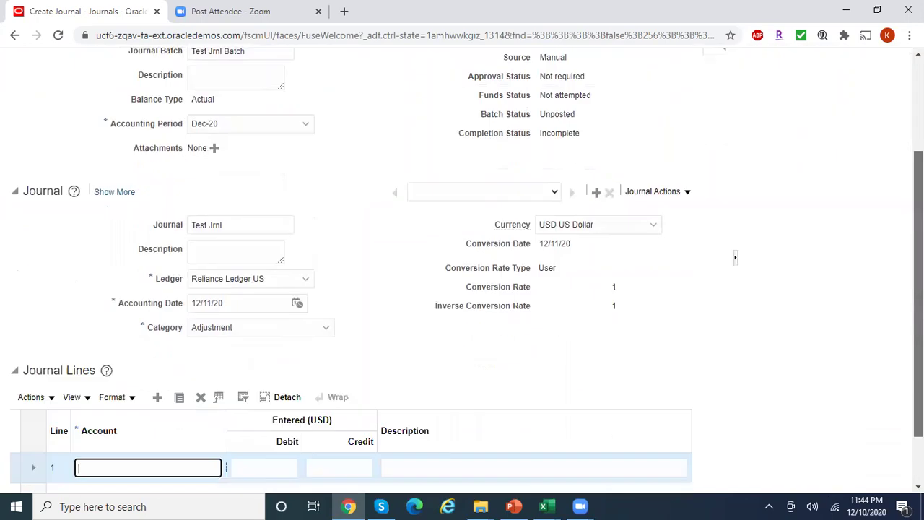
pyautogui.click(226, 451)
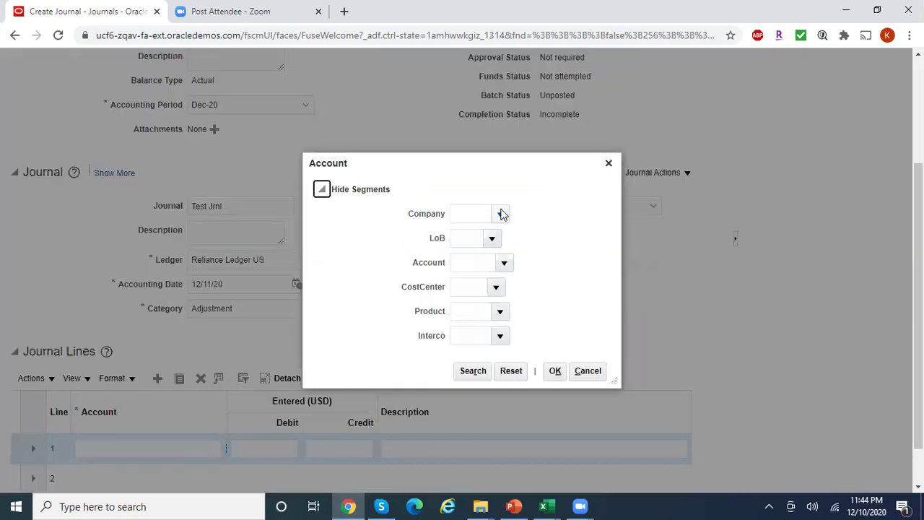
pyautogui.click(502, 214)
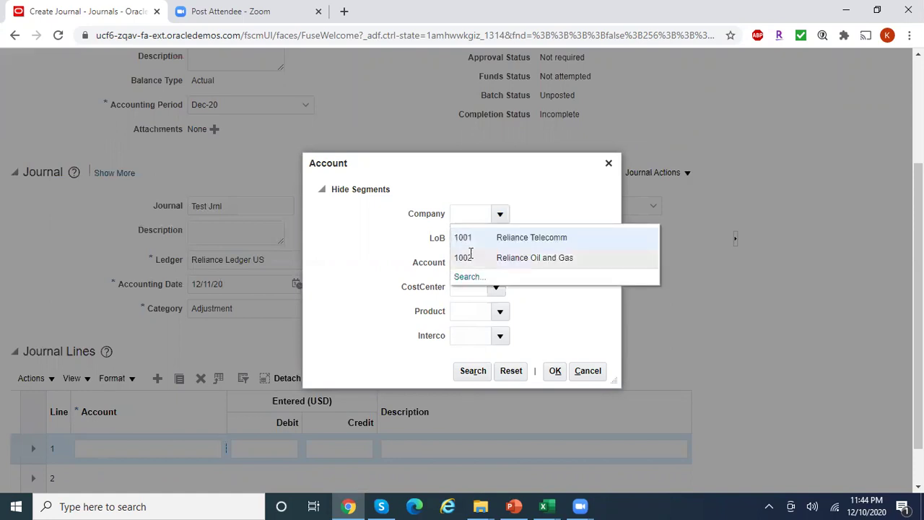
pyautogui.click(483, 237)
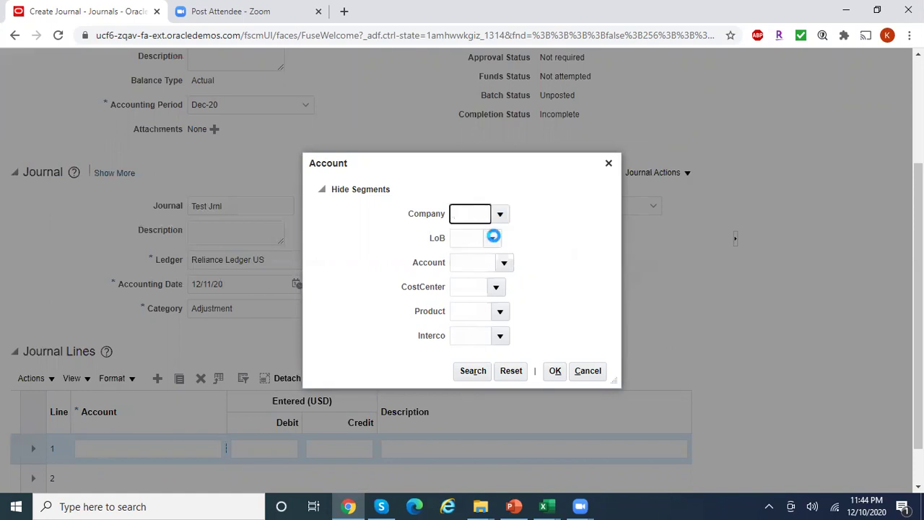
pyautogui.click(493, 237)
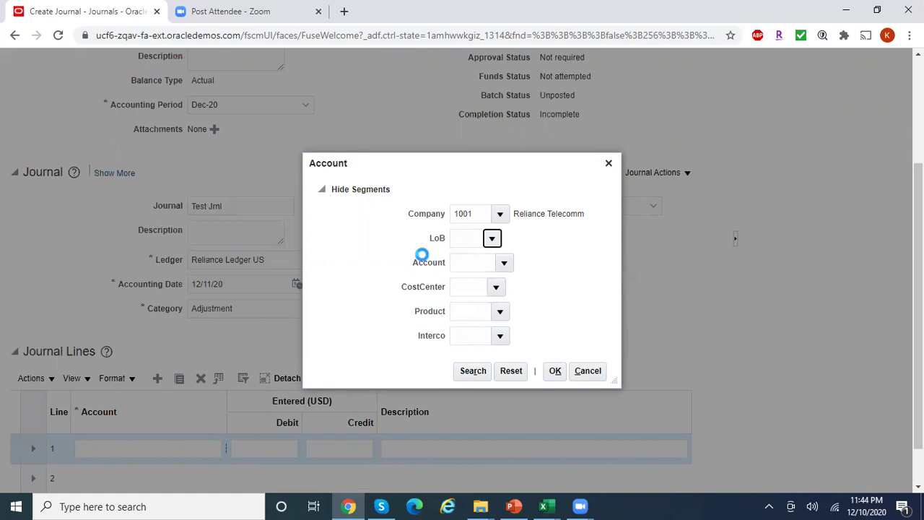
pyautogui.click(508, 262)
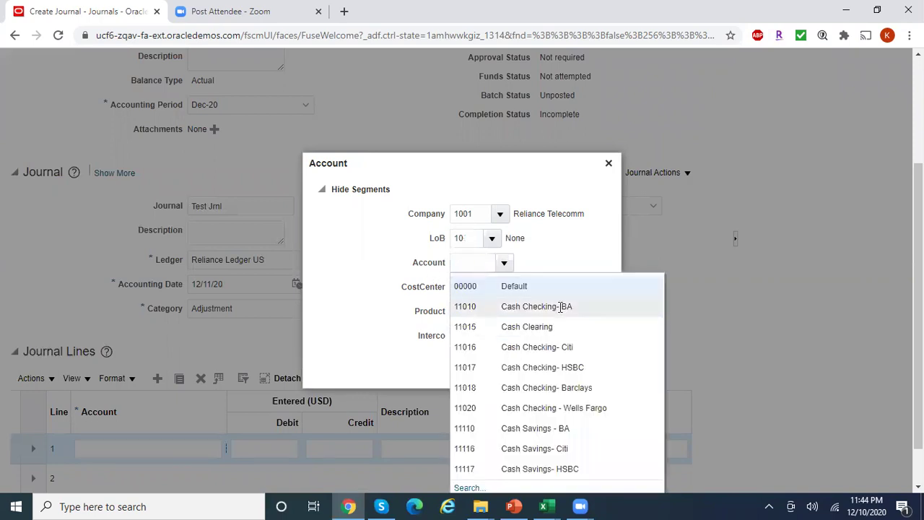
pyautogui.click(560, 304)
# Set the cost center to 210 GandA US, product to 0000 and intercompany to 2001 Reliance Communications, and submit the account combination
pyautogui.click(496, 286)
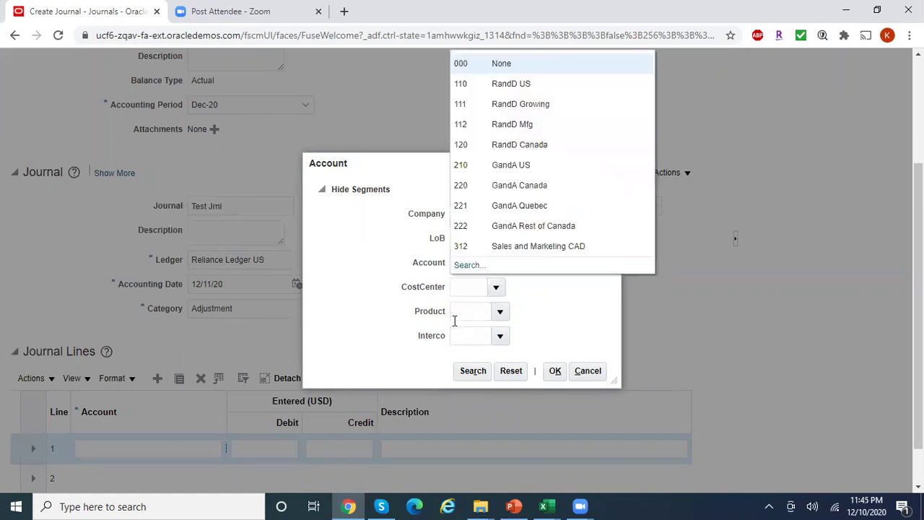
pyautogui.click(520, 166)
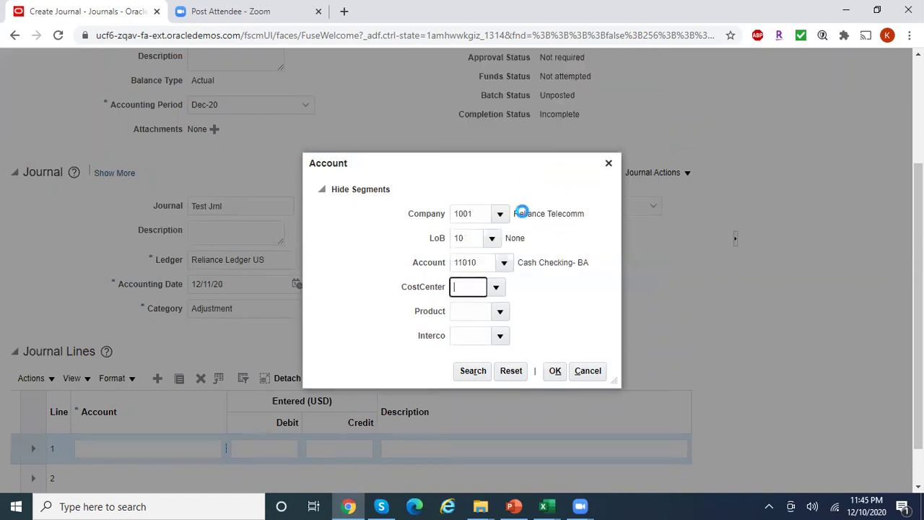
pyautogui.click(500, 311)
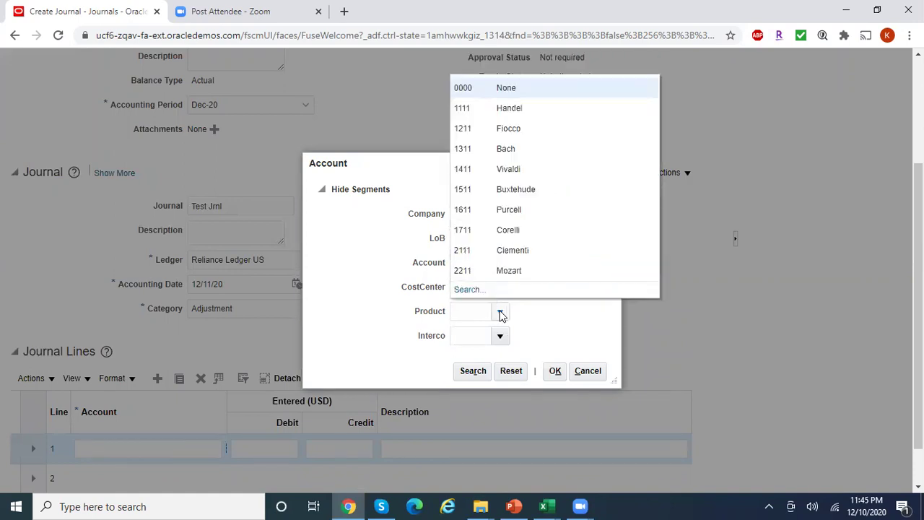
pyautogui.click(530, 92)
pyautogui.click(500, 336)
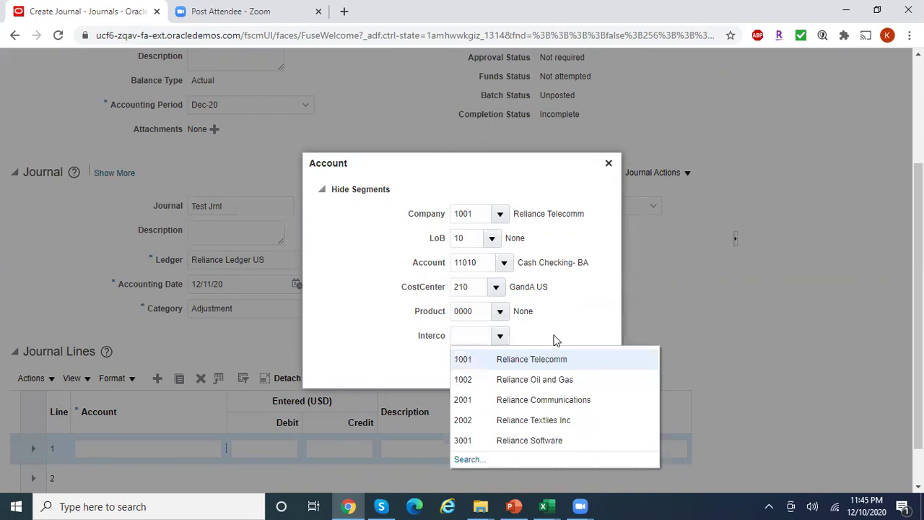
pyautogui.press('Escape')
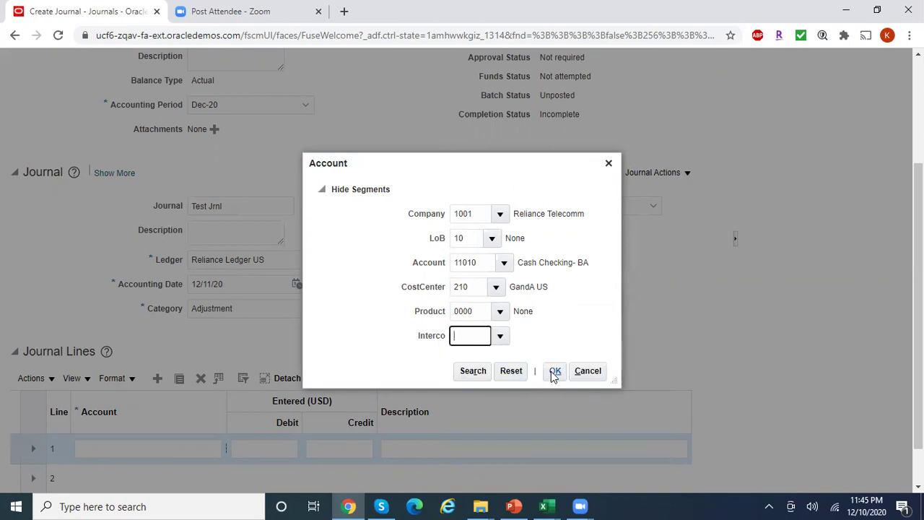
pyautogui.click(554, 371)
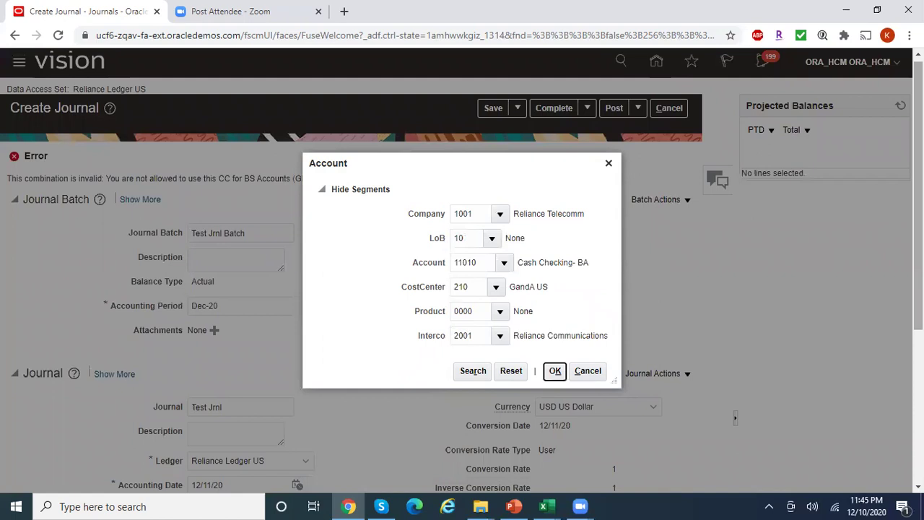
# Check the journal's account error against the rule's error message in the CreateCrossValidationRules workbook in Excel
pyautogui.scroll(-1, 825, 257)
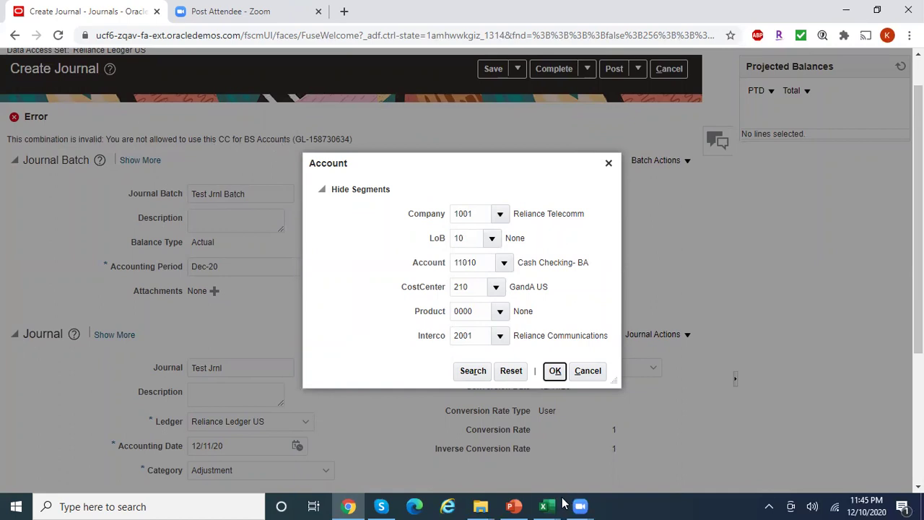
pyautogui.moveTo(556, 503)
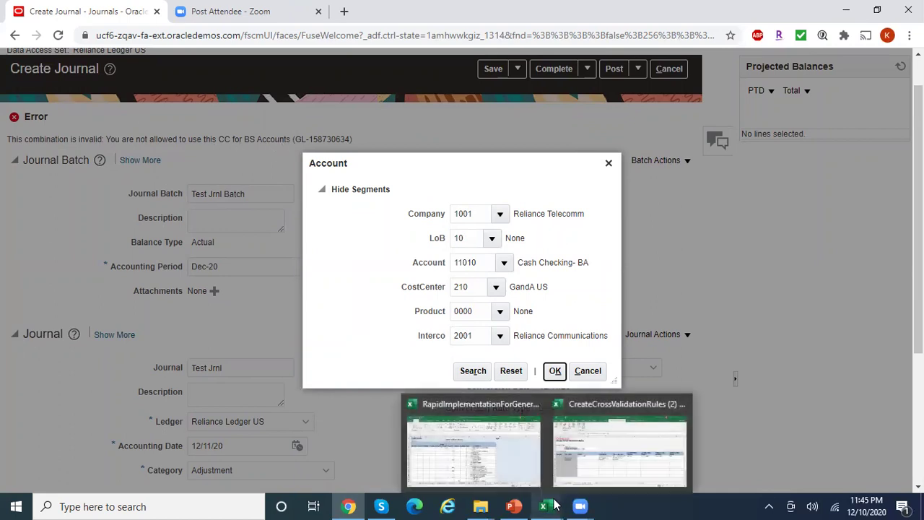
pyautogui.click(604, 459)
pyautogui.hotkey('alt', 'Tab')
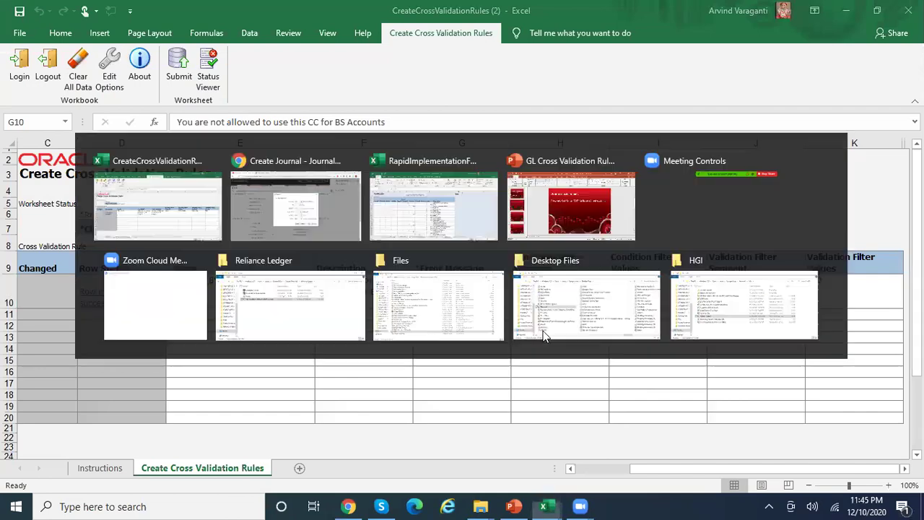